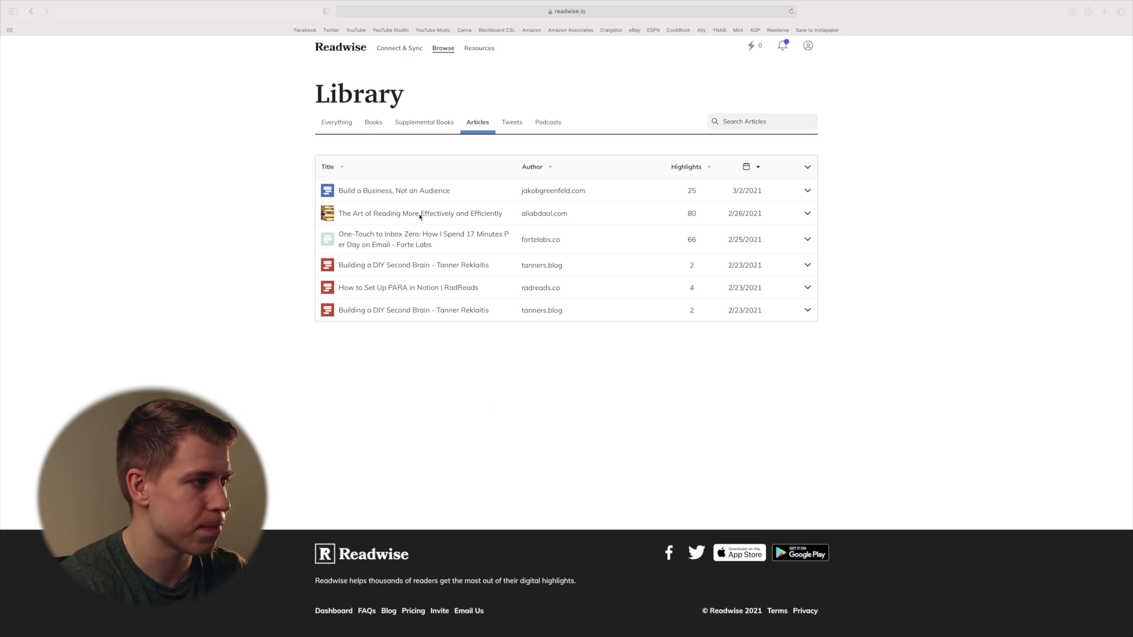
- Review the article's saved highlights in Readwise, then switch back to Notion
left_click(408, 214)
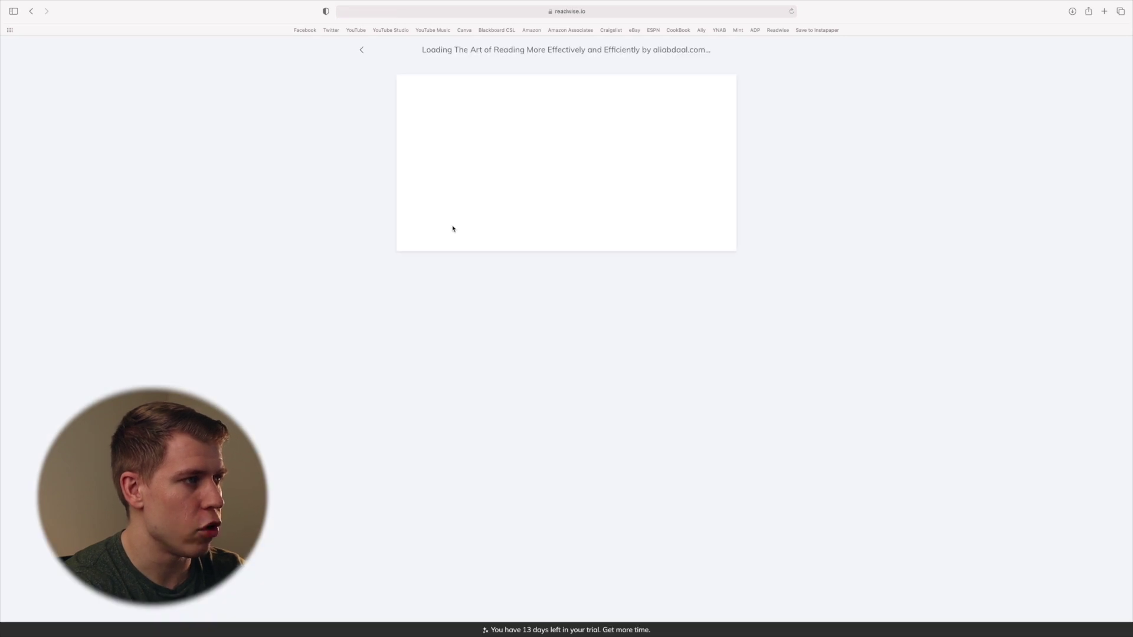
scroll(388, 213, "down", 20)
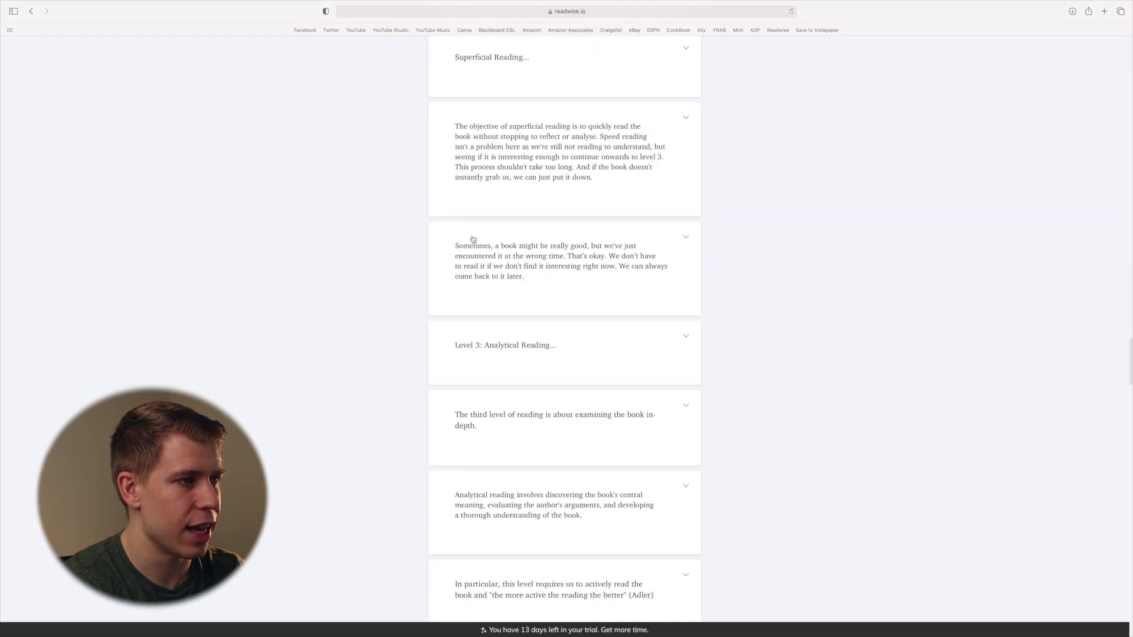
scroll(473, 239, "up", 20)
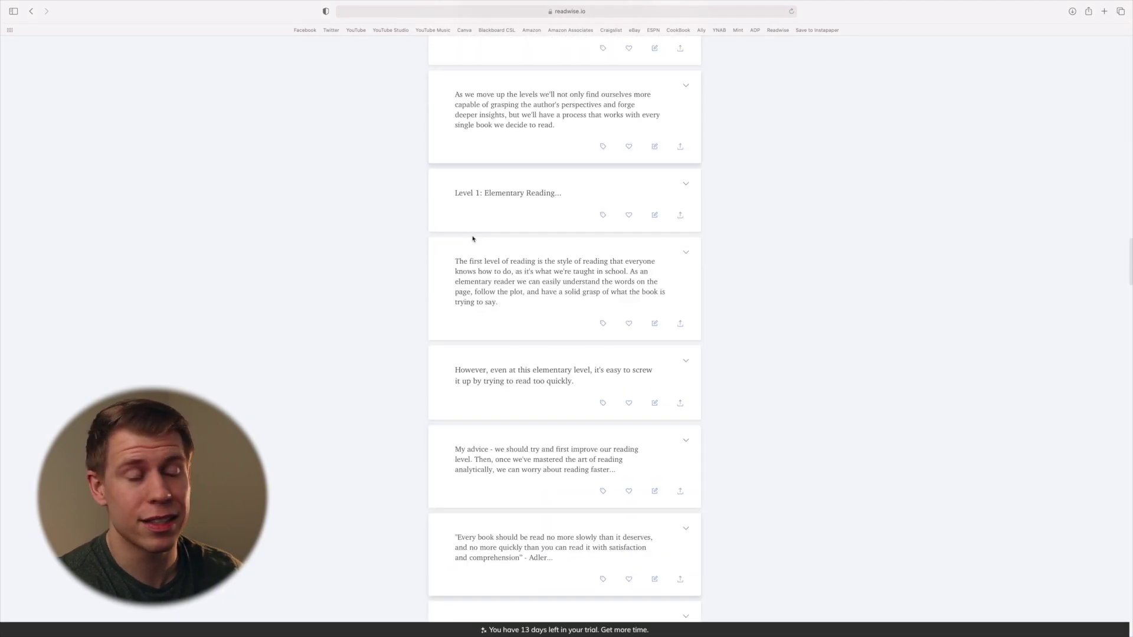
scroll(473, 239, "up", 15)
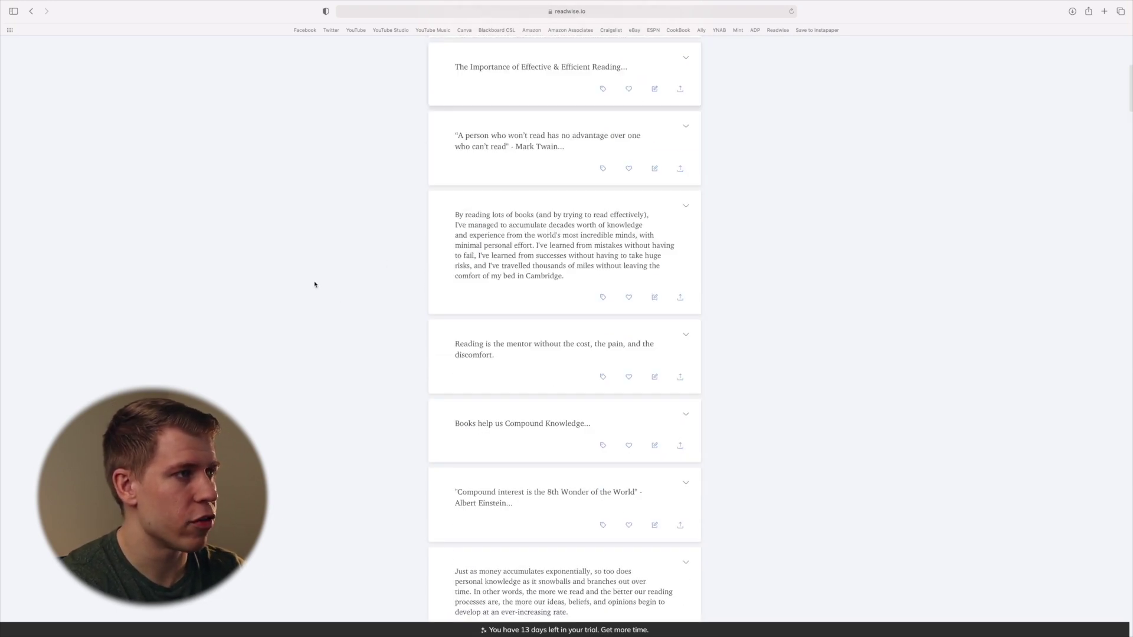
key("super+Tab")
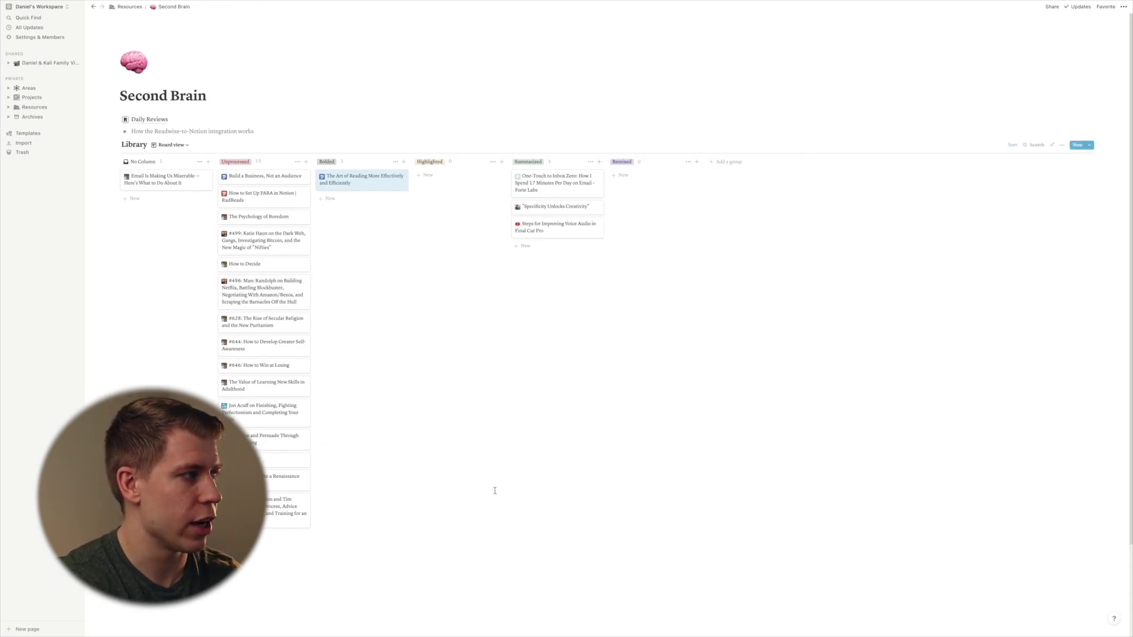
left_click(170, 150)
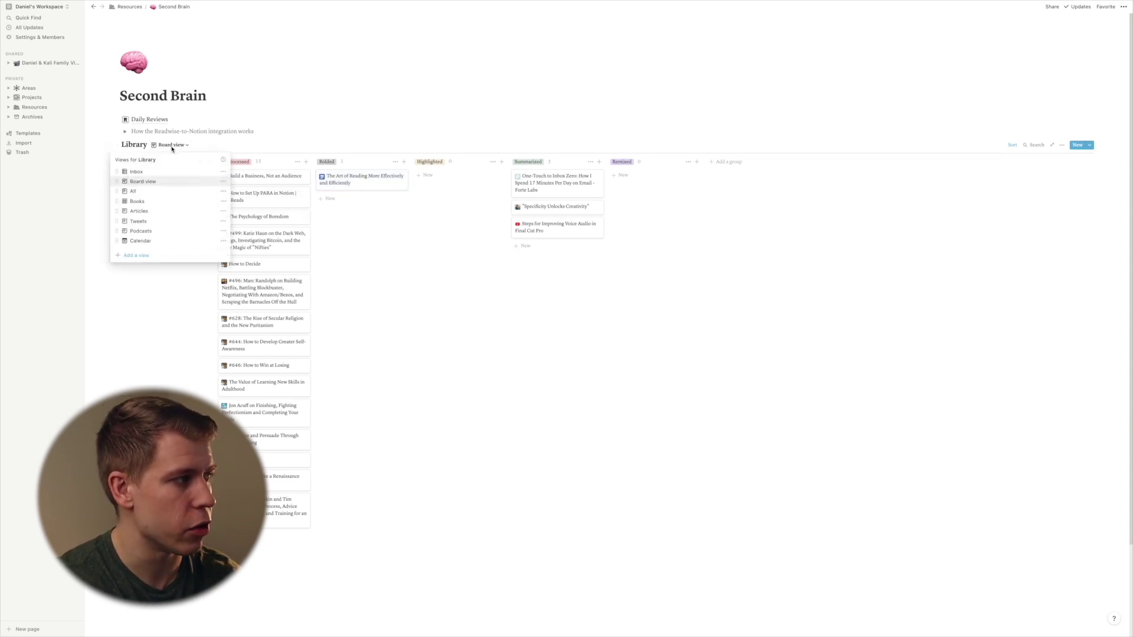
left_click(156, 192)
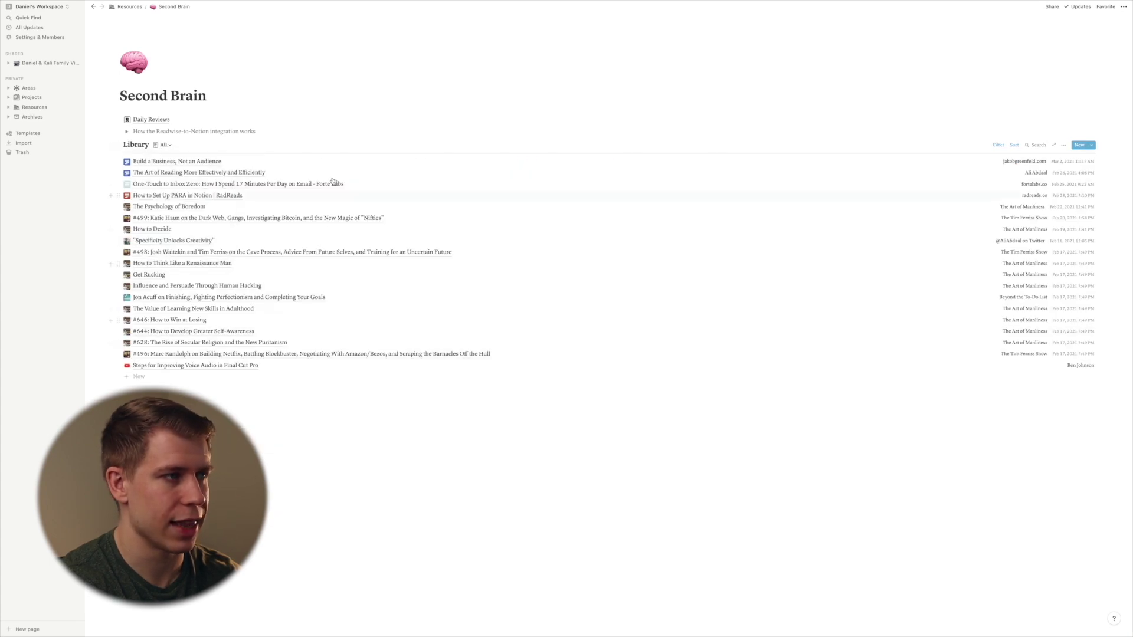
left_click(164, 145)
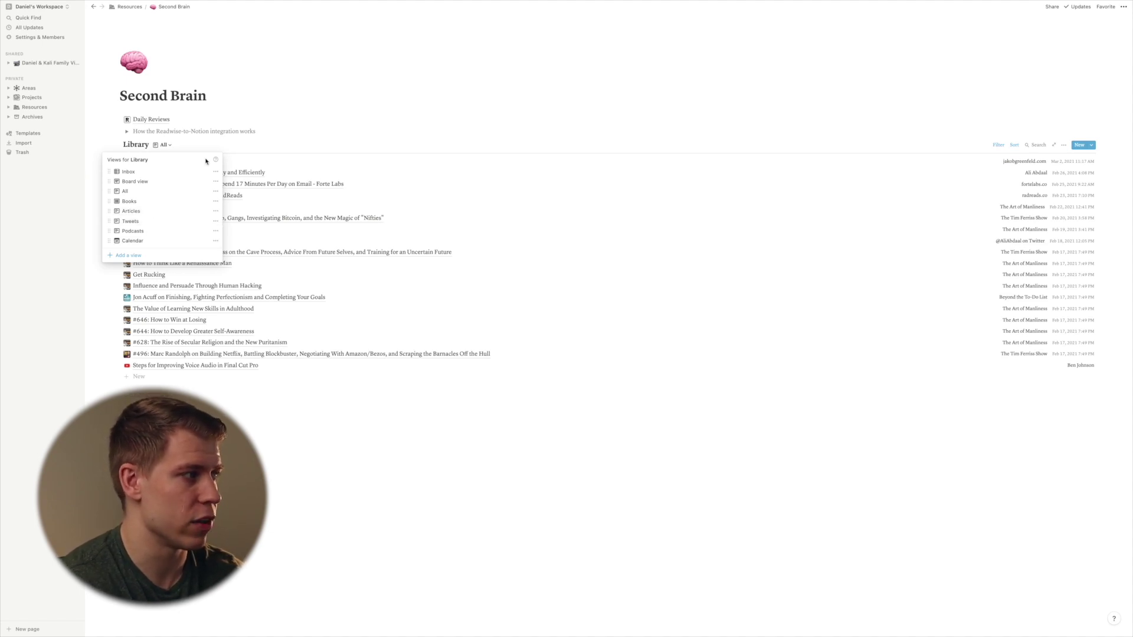
left_click(169, 181)
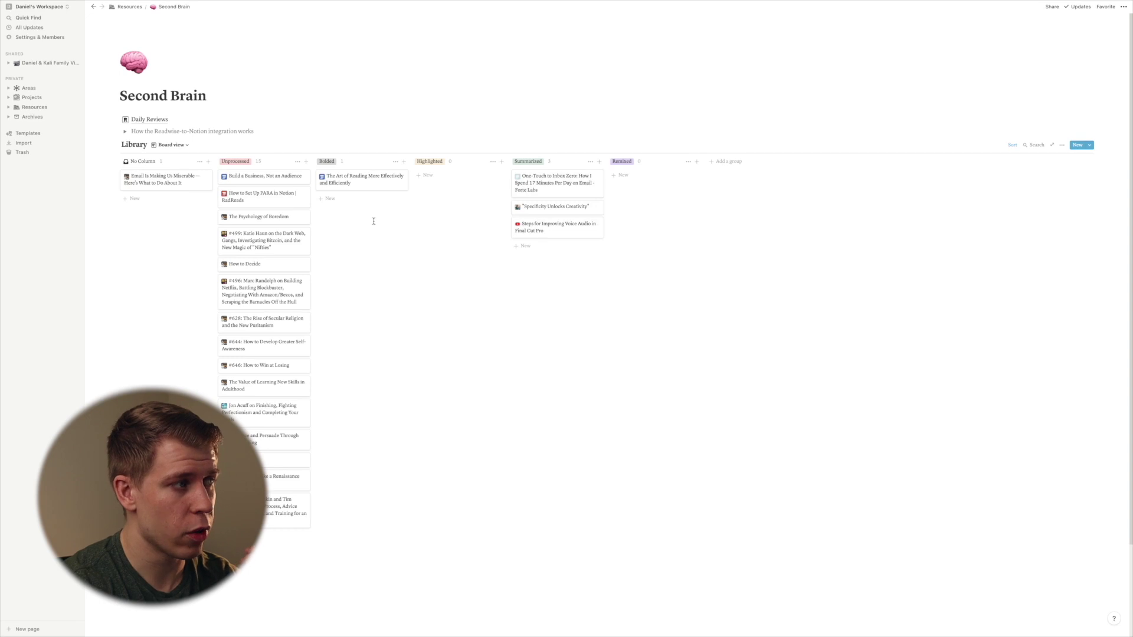
left_click(365, 178)
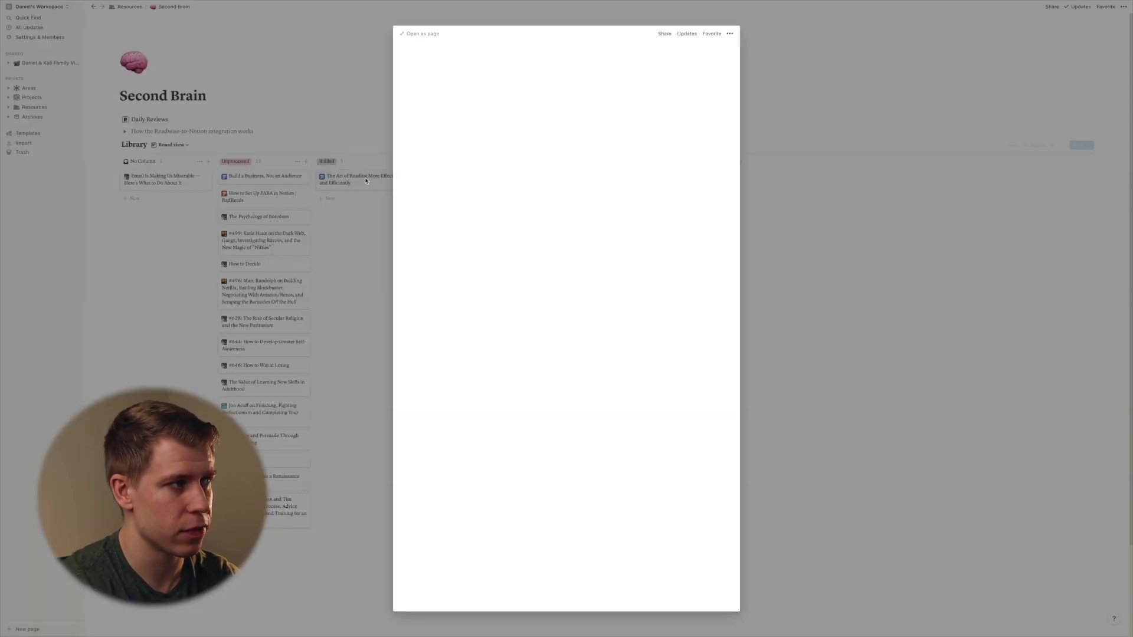
left_click(407, 35)
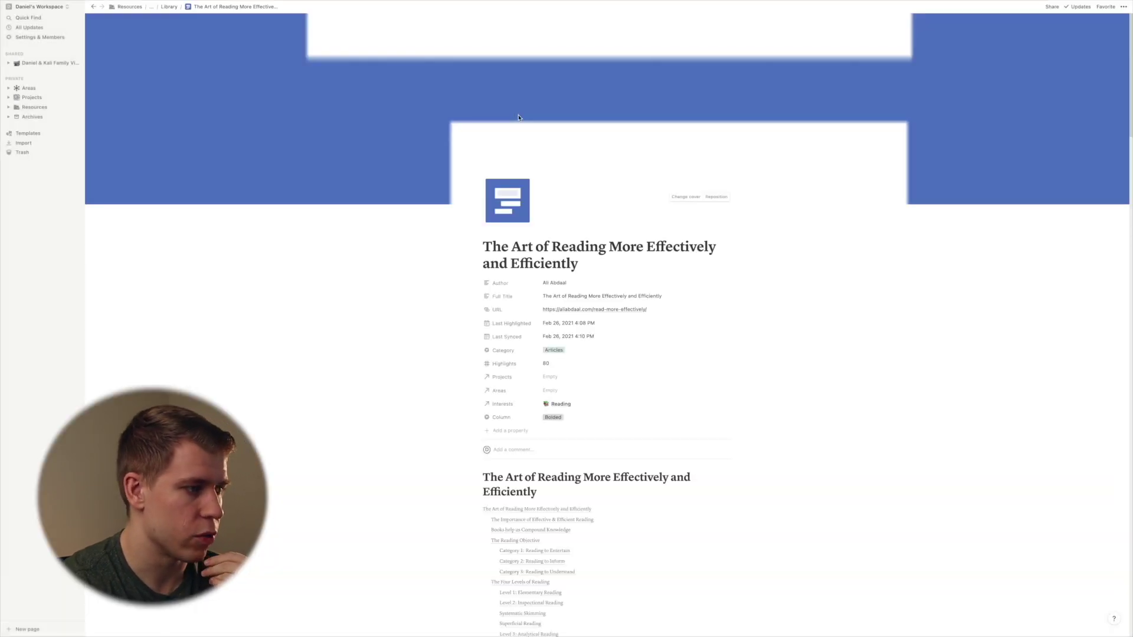
scroll(582, 248, "down", 4)
scroll(582, 248, "down", 4)
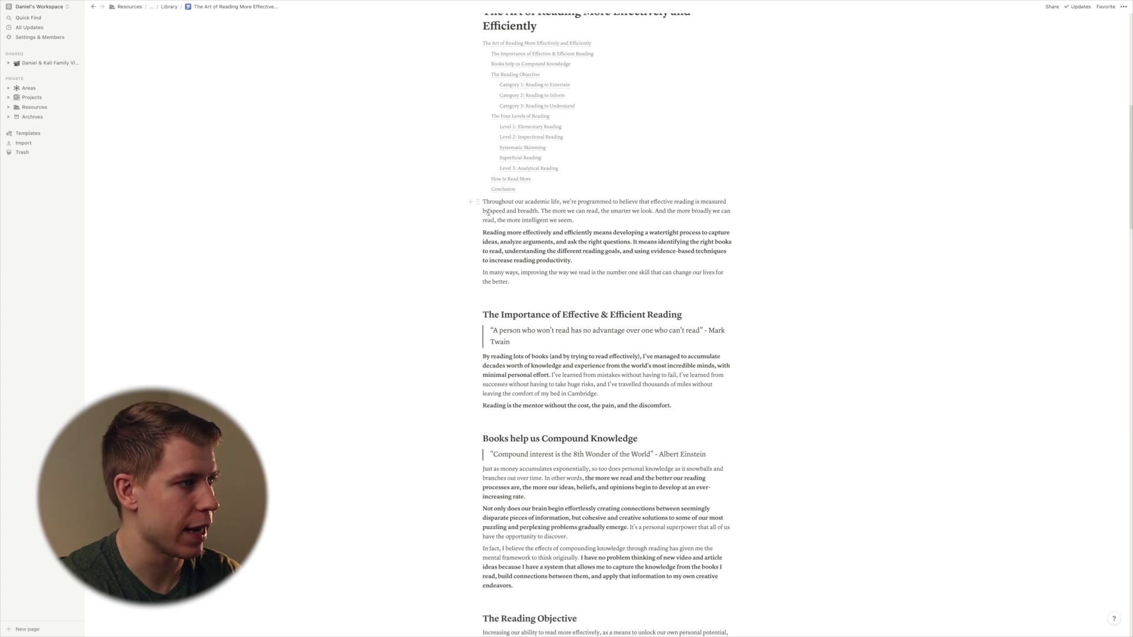
key("super+bracketleft")
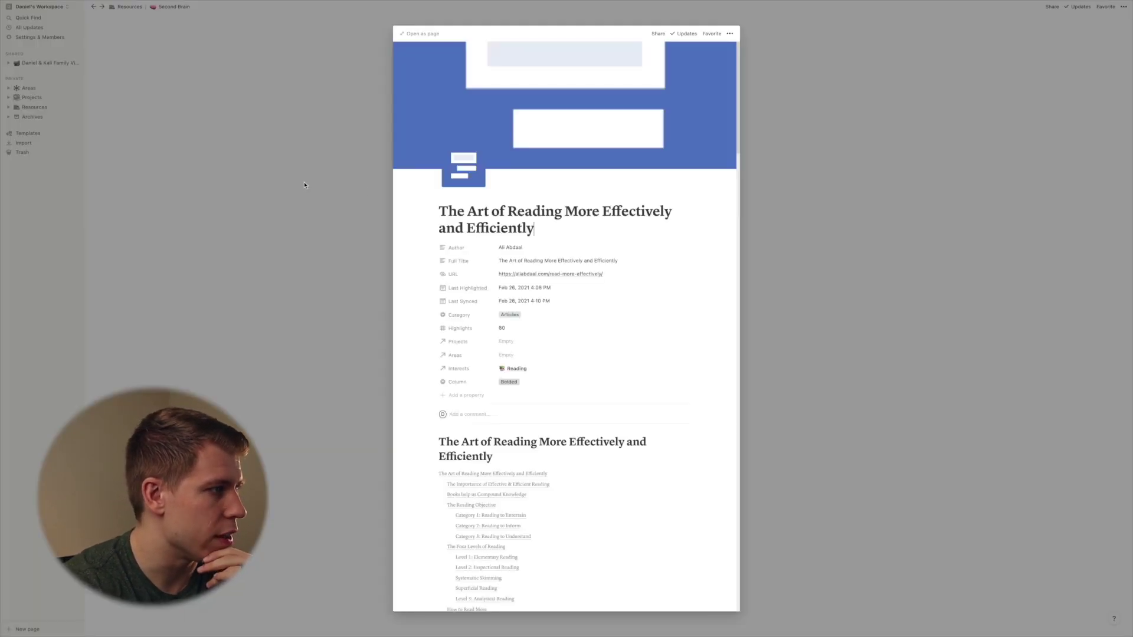
left_click(303, 185)
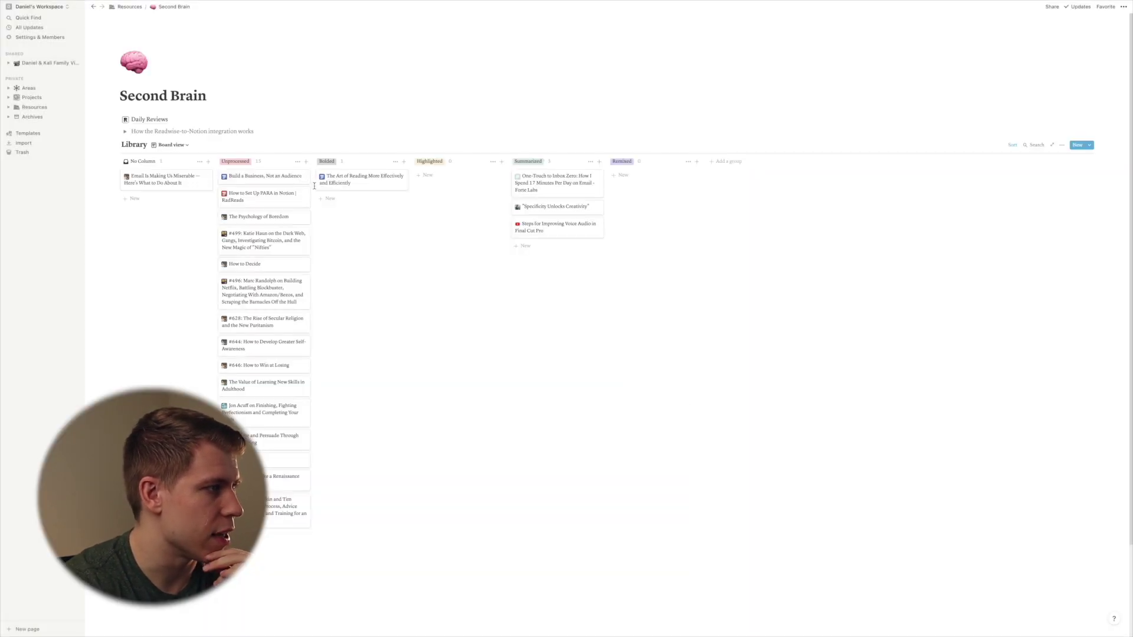
left_click(266, 199)
scroll(478, 227, "down", 4)
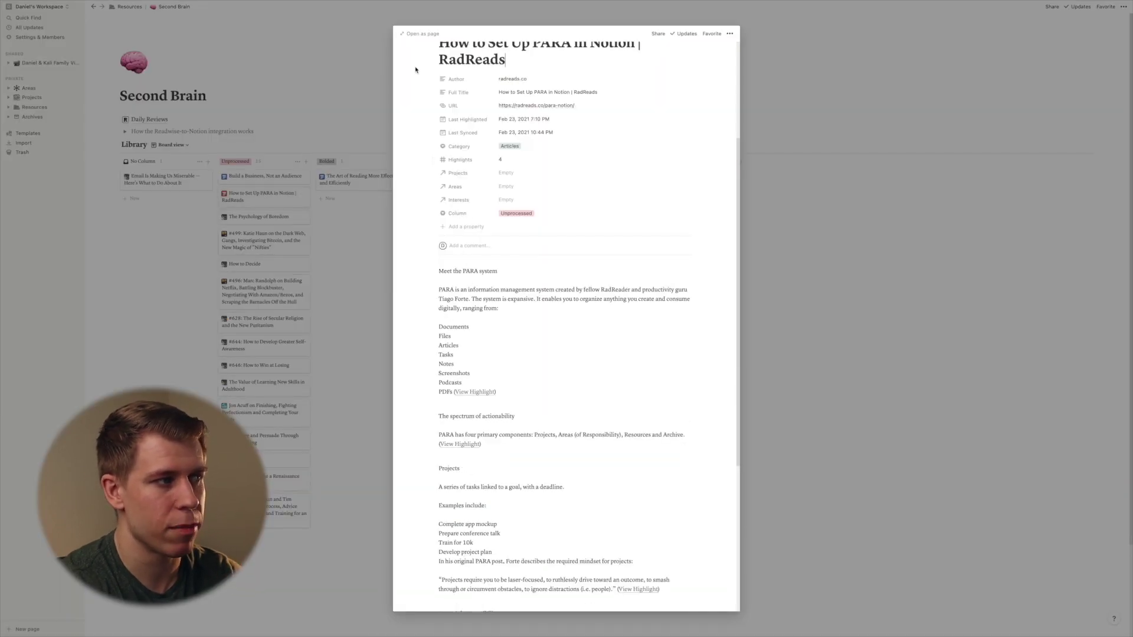
left_click(419, 33)
scroll(593, 269, "down", 5)
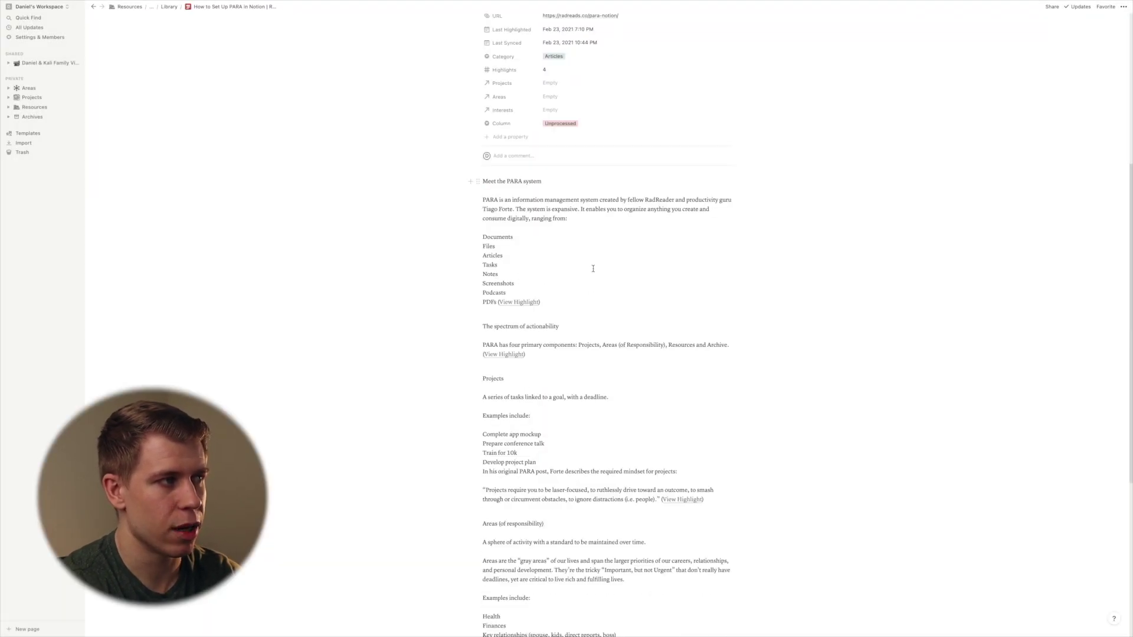
scroll(593, 269, "down", 3)
scroll(529, 146, "down", 1)
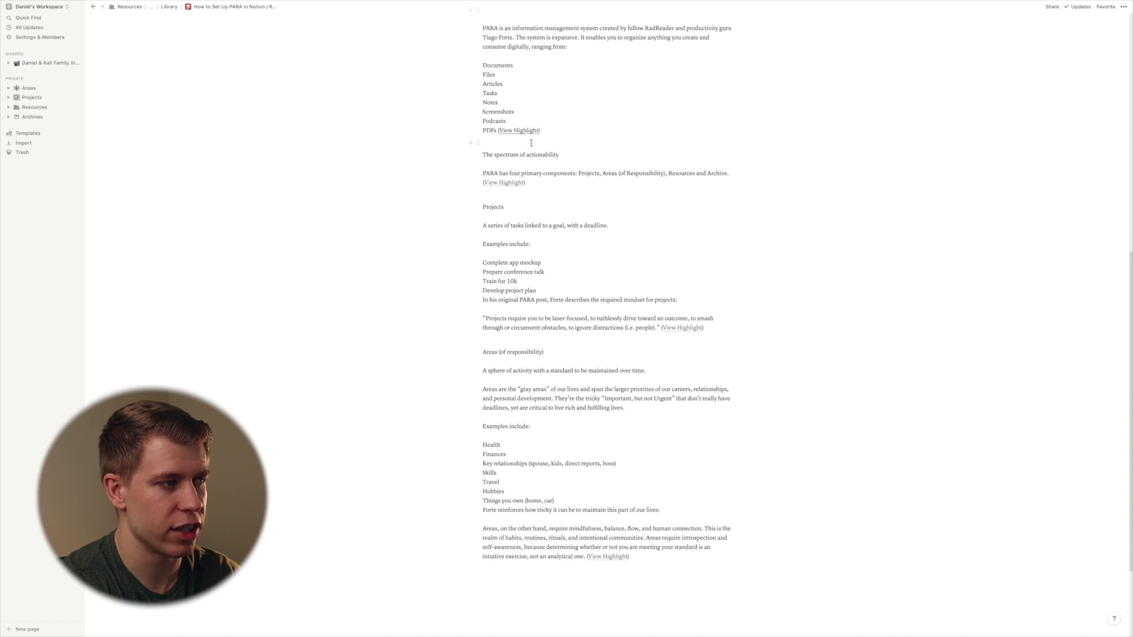
scroll(531, 142, "down", 2)
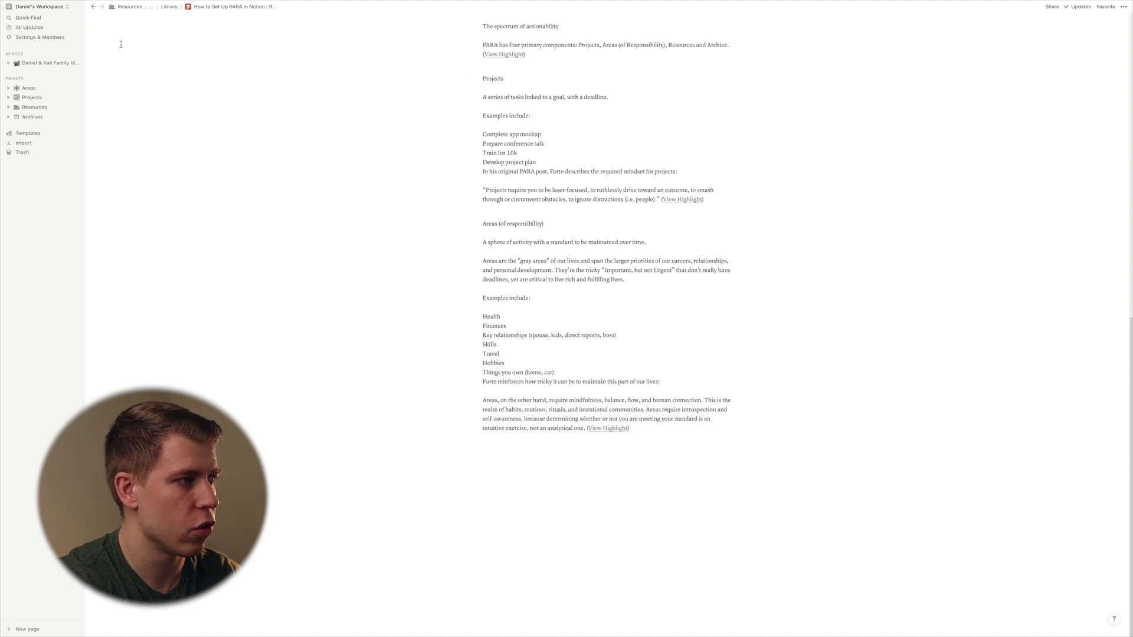
key("super+bracketleft")
left_click(292, 179)
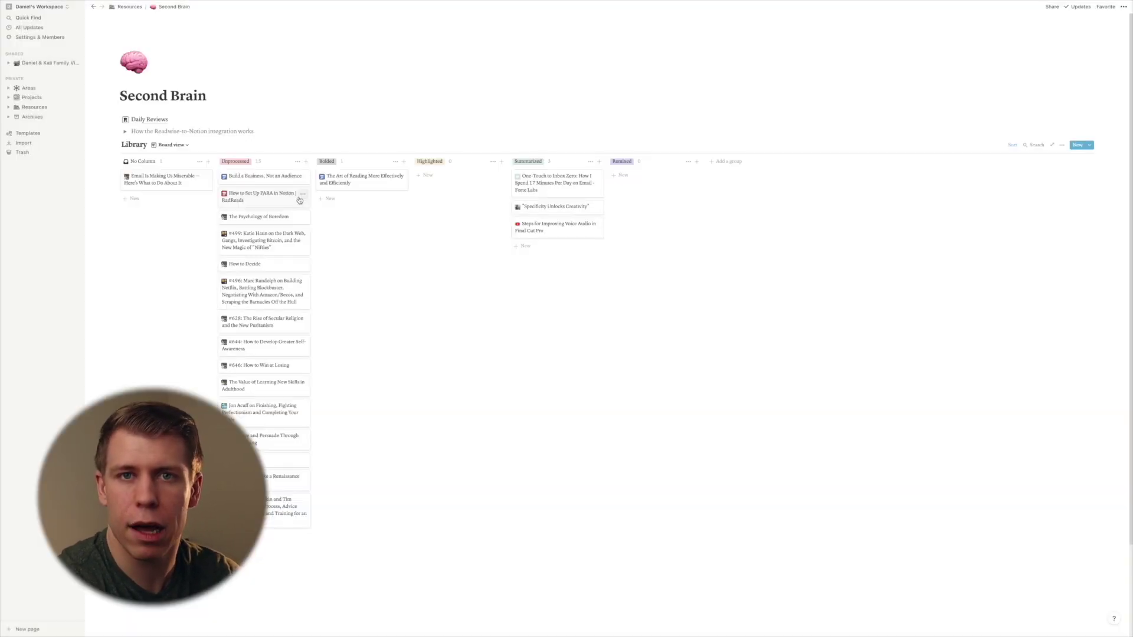
left_click(379, 186)
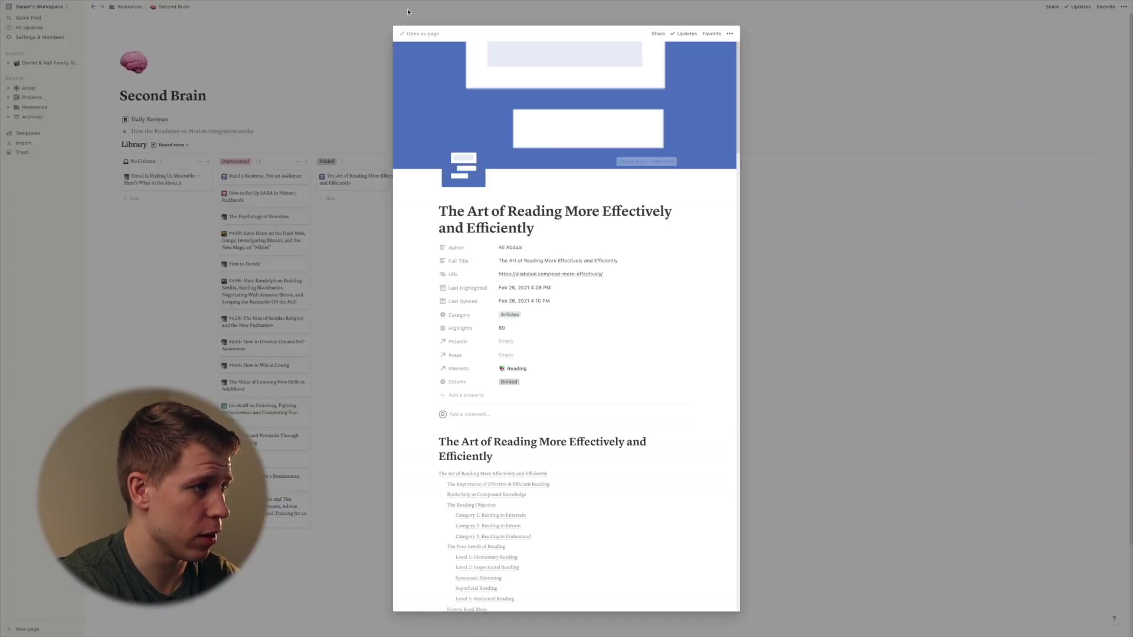
left_click(414, 34)
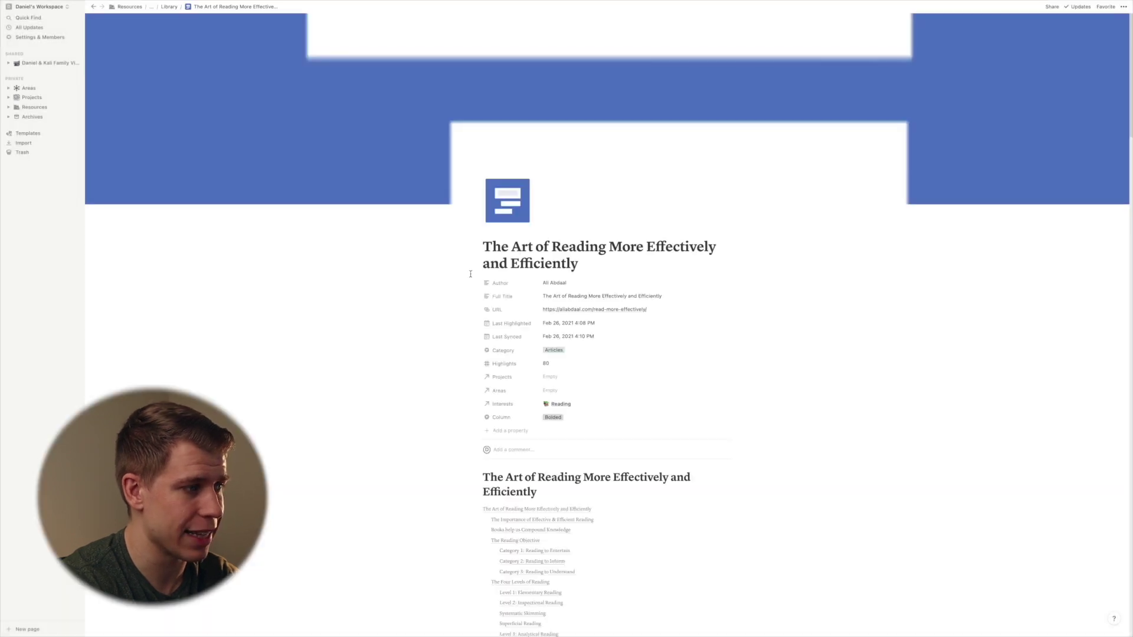
scroll(470, 273, "down", 7)
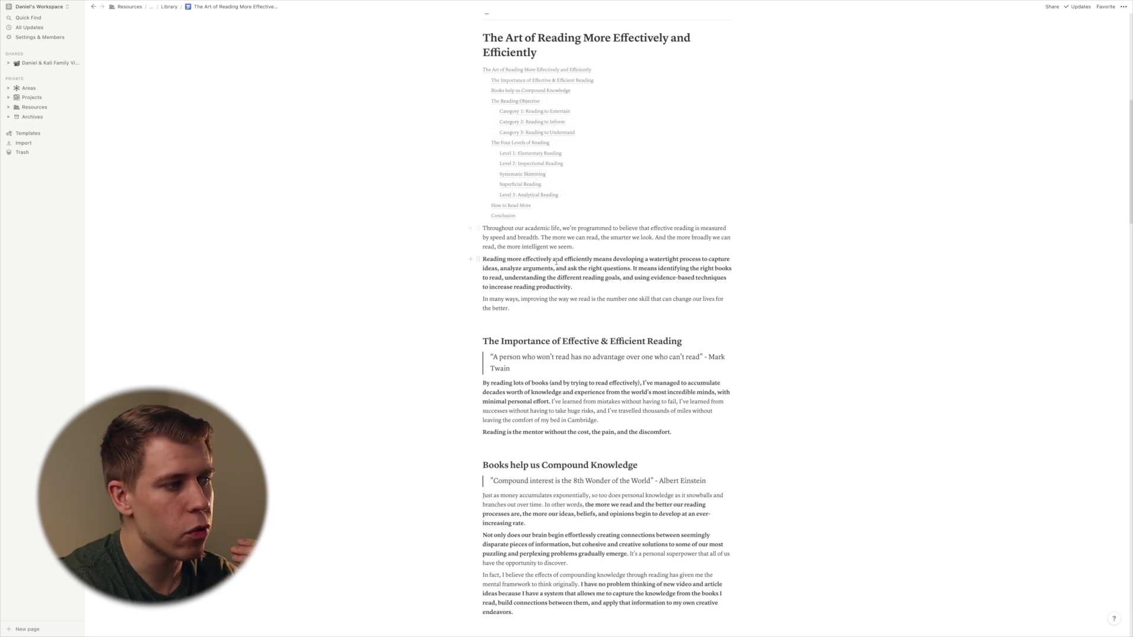
scroll(556, 246, "down", 3)
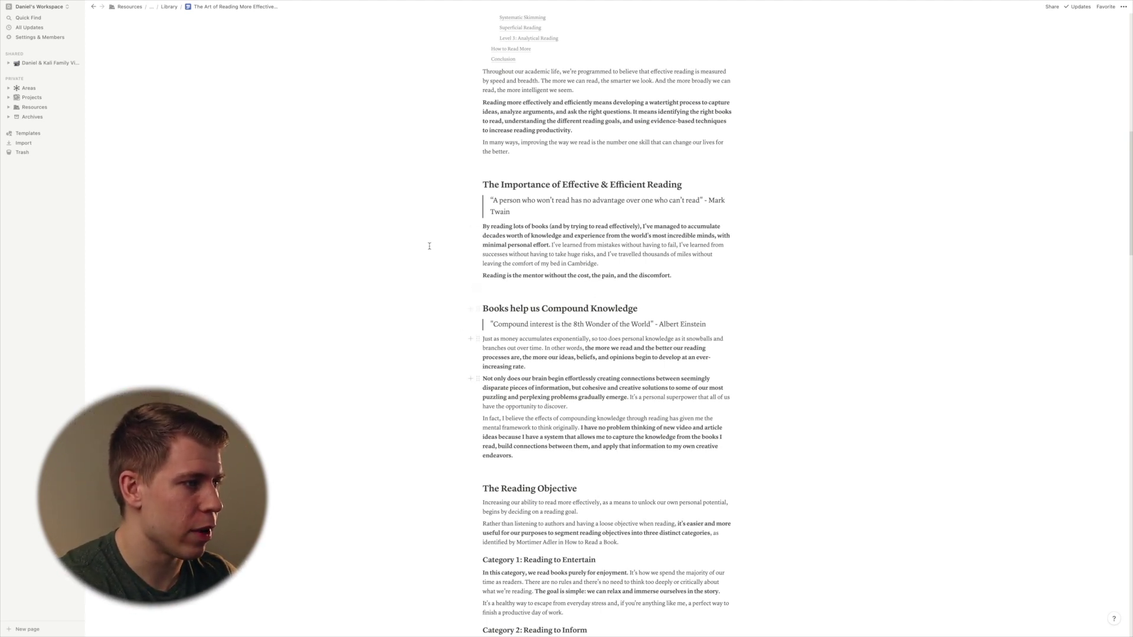
scroll(666, 193, "down", 5)
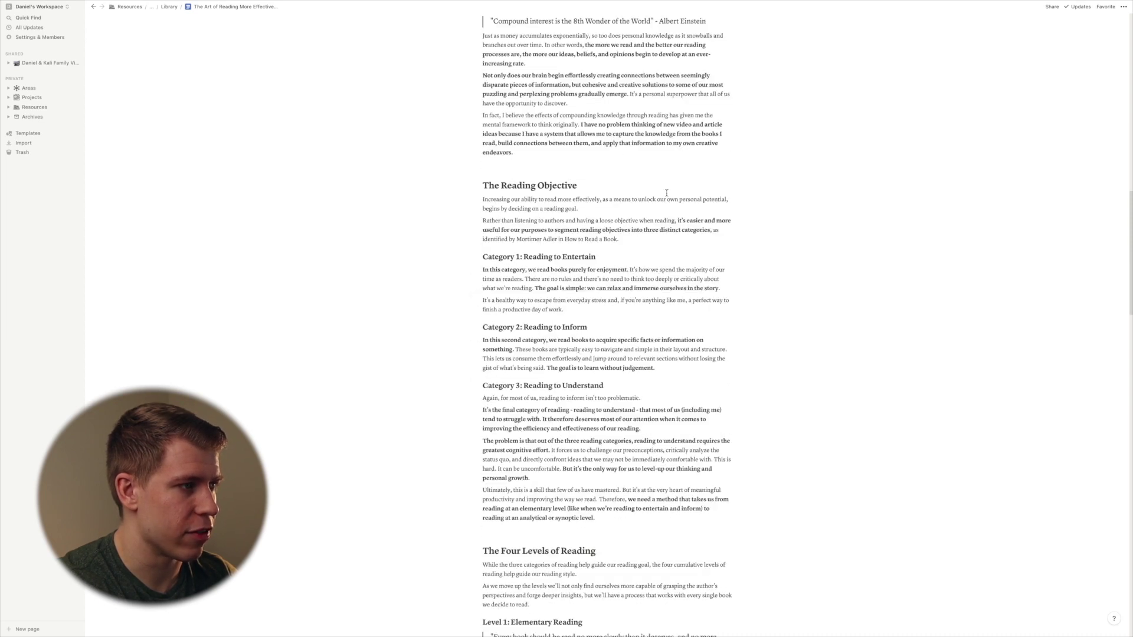
scroll(525, 171, "down", 10)
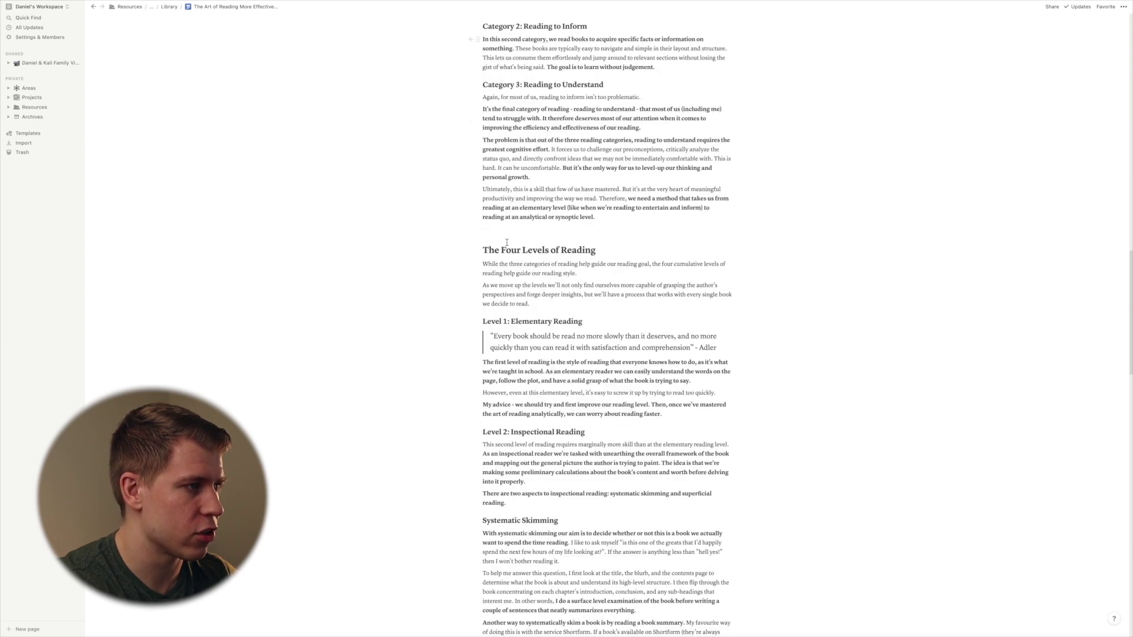
scroll(506, 242, "up", 20)
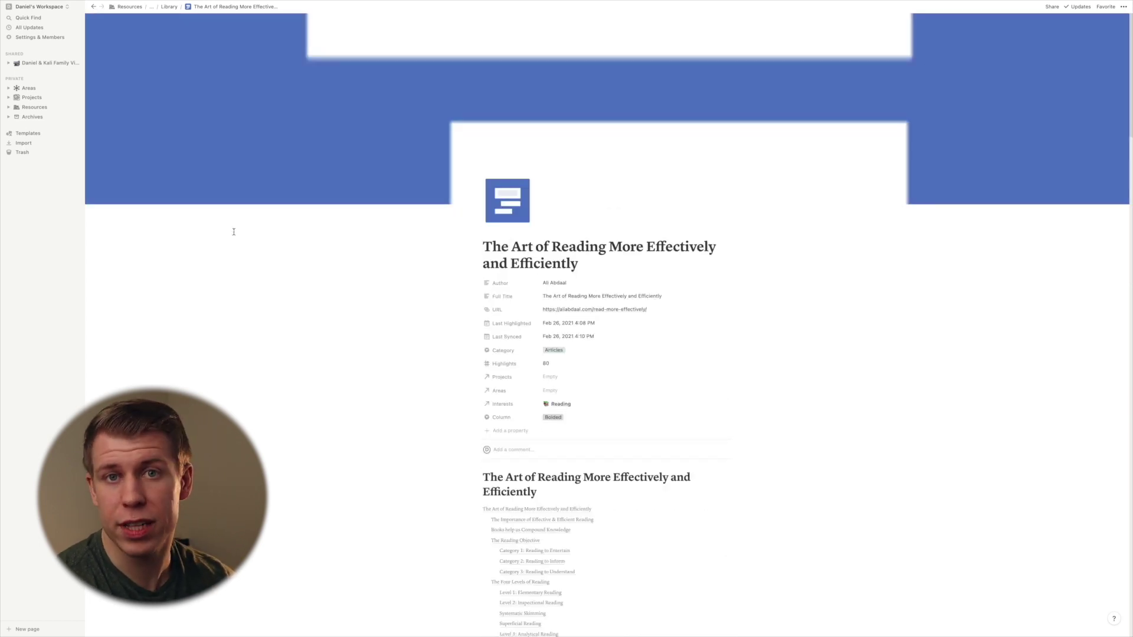
scroll(384, 260, "down", 10)
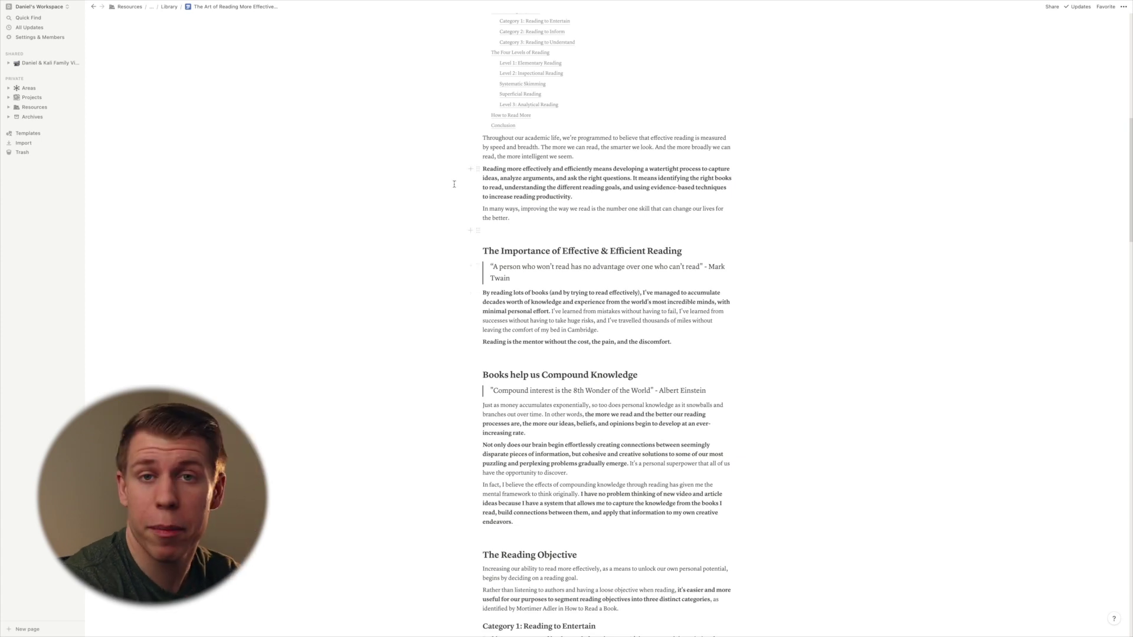
scroll(454, 184, "up", 2)
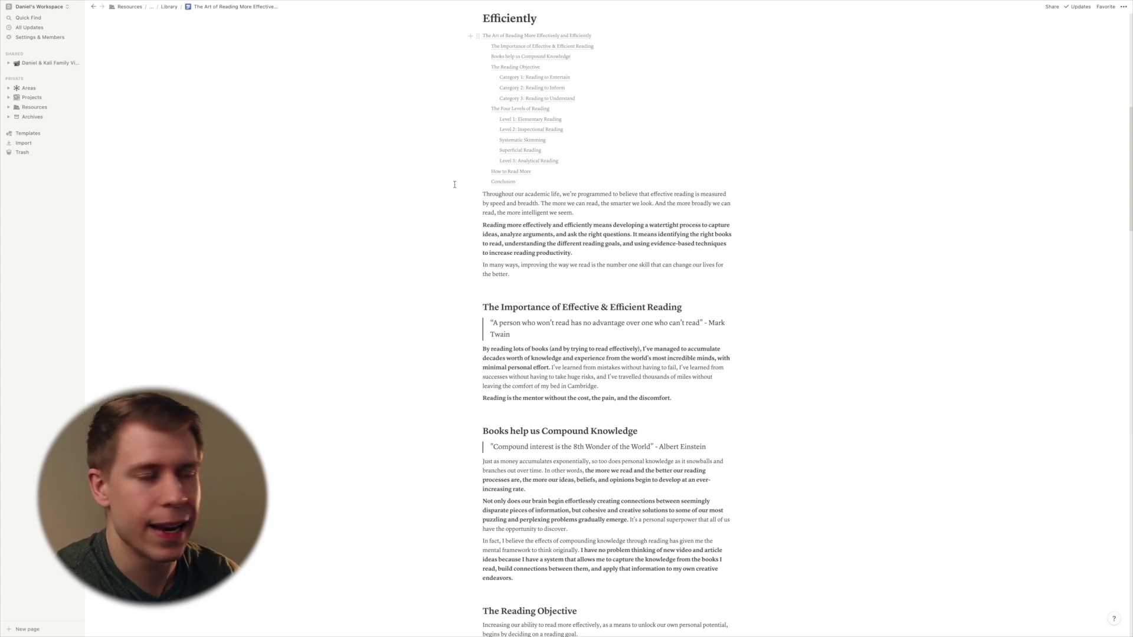
- Highlight the watertight process, 'By reading' and compound knowledge passages in yellow
left_click_drag(613, 226, 625, 234)
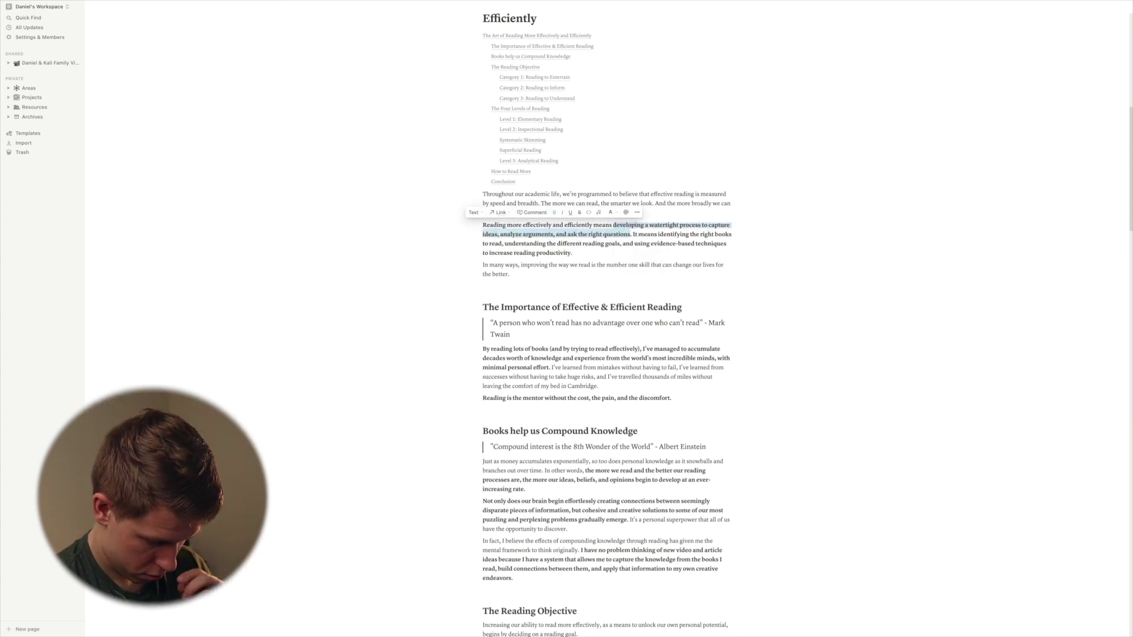
key("shift+Down")
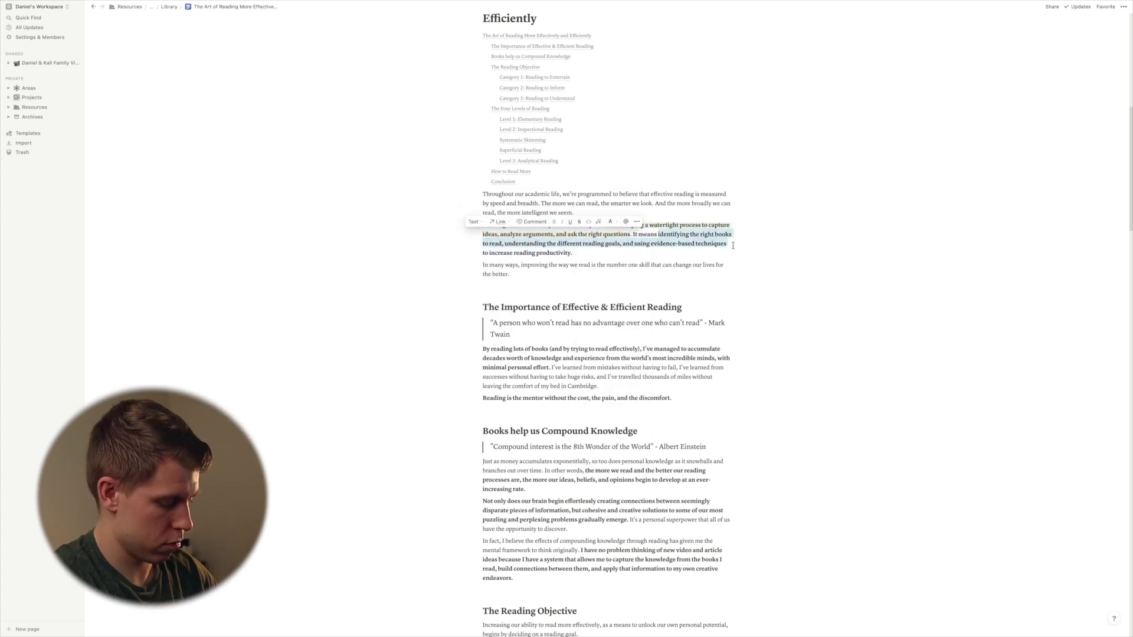
key("super+shift+h")
scroll(503, 204, "down", 3)
left_click_drag(503, 205, 550, 224)
key("super+shift+h")
scroll(522, 342, "down", 3)
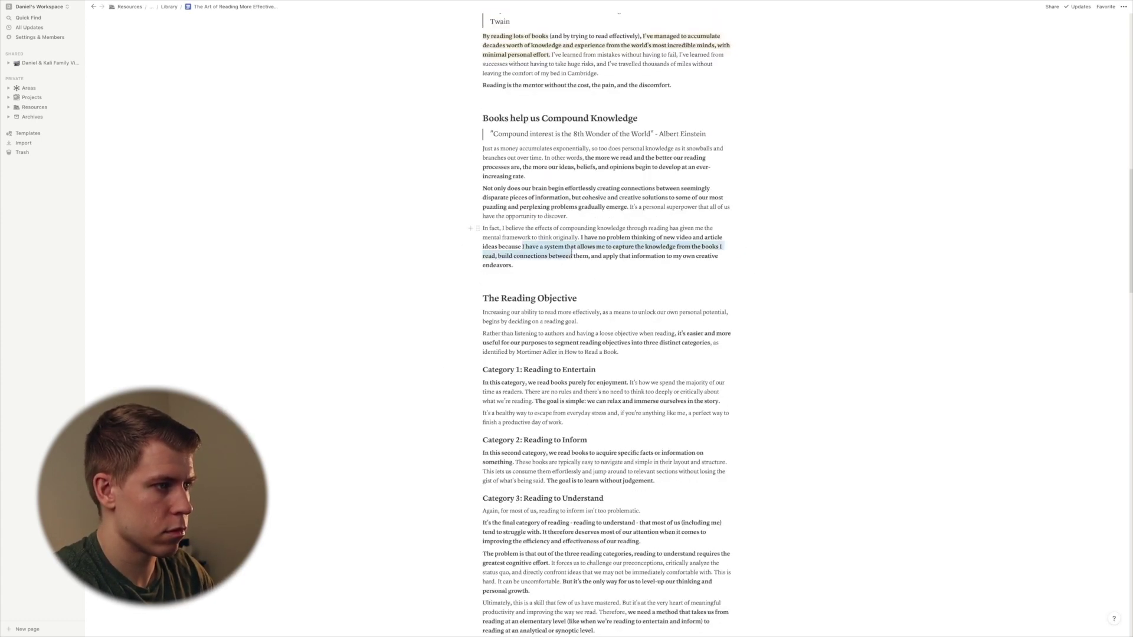
left_click_drag(584, 157, 525, 176)
key("super+shift+h")
scroll(531, 265, "down", 1)
- Highlight the Category 1, 2 and 3 headings and their key sentences in yellow
left_click_drag(483, 331, 595, 330)
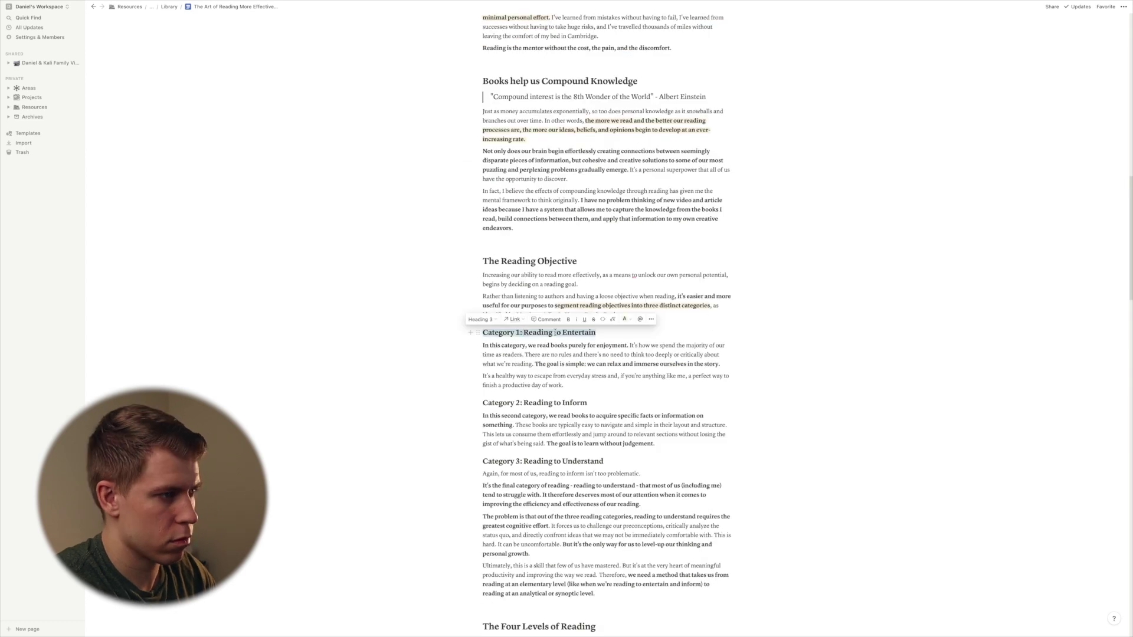
key("super+shift+h")
scroll(565, 351, "down", 2)
left_click_drag(483, 326, 695, 338)
key("super+shift+h")
key("super+shift+h")
left_click_drag(482, 384, 603, 384)
scroll(590, 384, "down", 1)
key("super+shift+h")
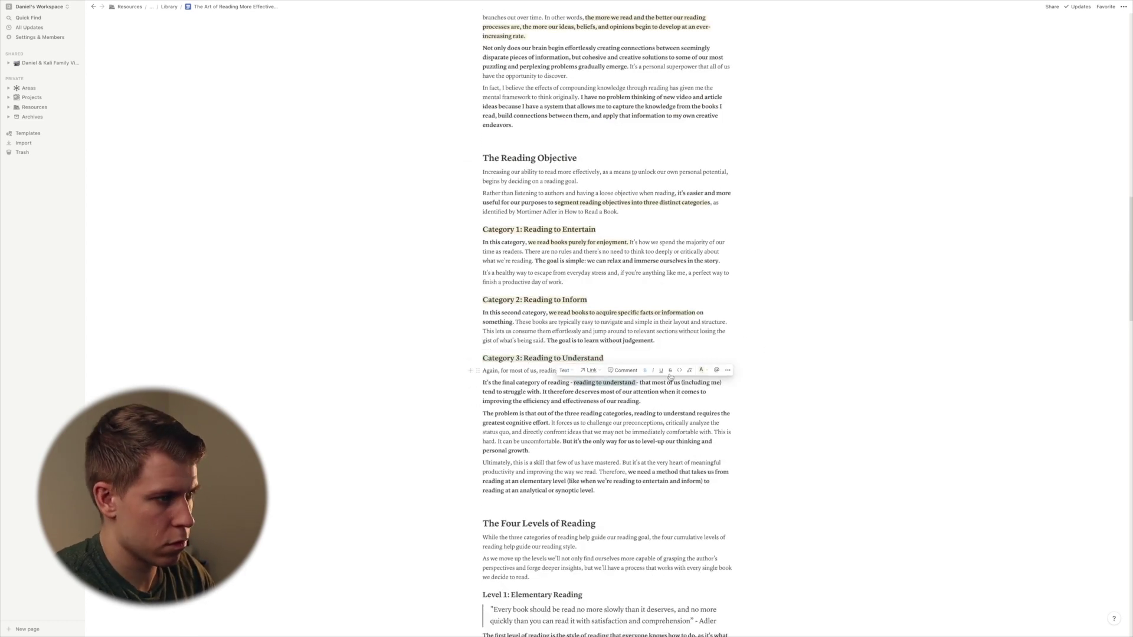
key("super+shift+h")
left_click_drag(482, 383, 550, 394)
key("super+shift+h")
scroll(590, 383, "down", 2)
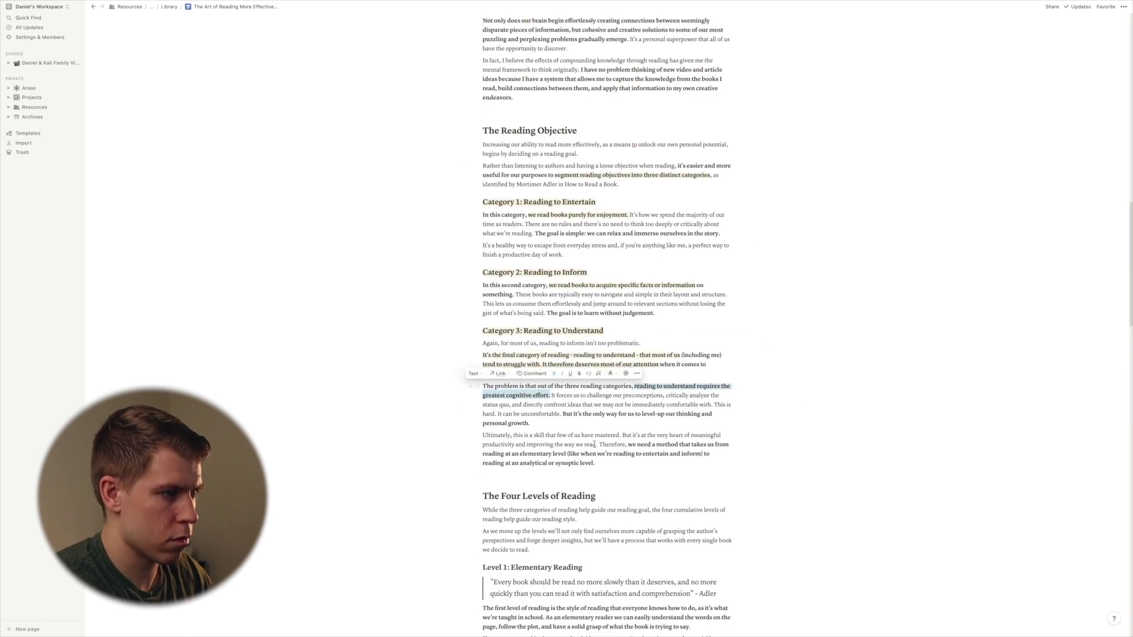
key("super+shift+h")
left_click_drag(627, 394, 566, 404)
- Highlight the Level 1 and Level 2 headings plus the skimming and superficial reading passages
key("super+shift+h")
scroll(590, 384, "down", 3)
left_click_drag(483, 372, 583, 372)
key("super+shift+h")
left_click_drag(651, 422, 690, 431)
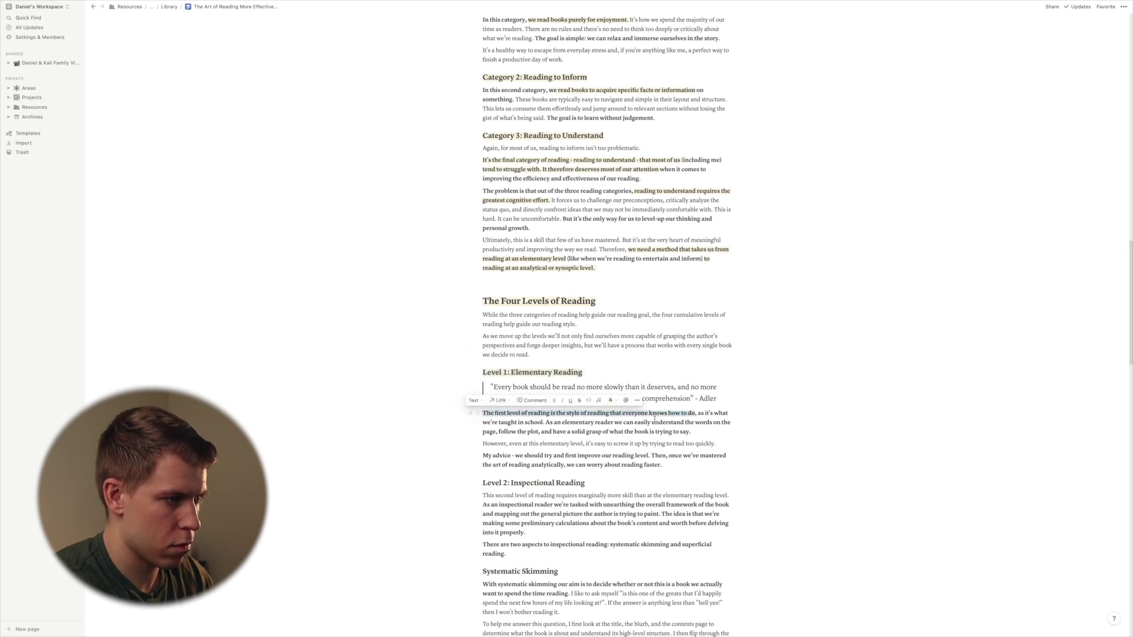
key("super+shift+h")
left_click_drag(515, 456, 546, 464)
key("super+shift+h")
scroll(546, 412, "down", 3)
key("super+shift+h")
left_click_drag(603, 342, 659, 352)
key("super+shift+h")
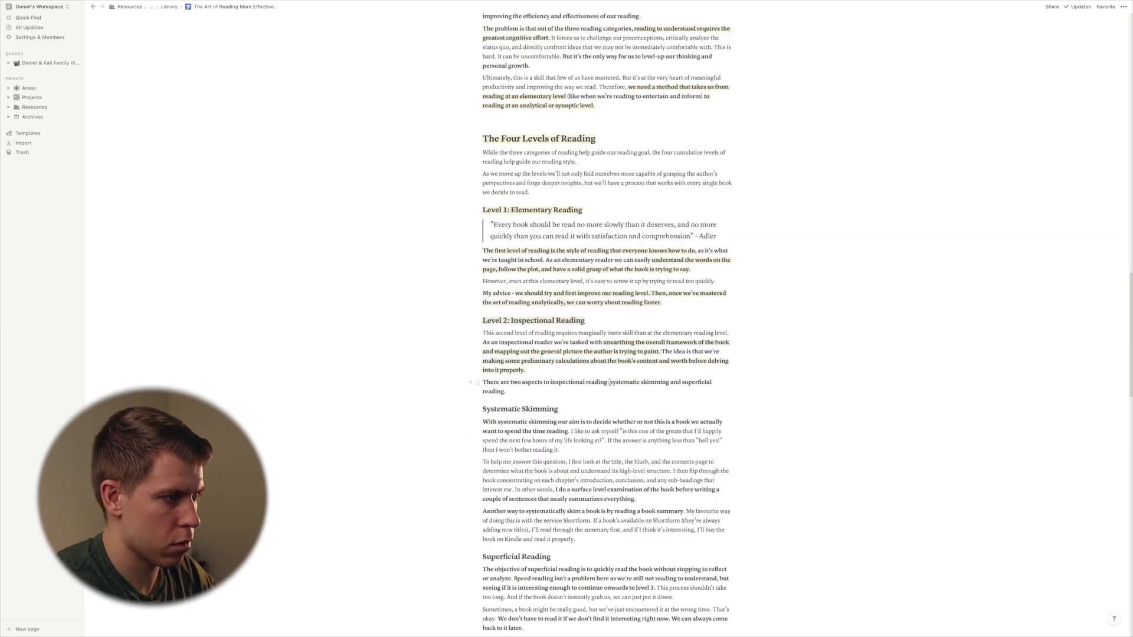
left_click_drag(610, 382, 506, 391)
key("super+shift+h")
left_click_drag(558, 421, 569, 432)
key("super+shift+h")
scroll(569, 425, "down", 2)
key("super+shift+h")
scroll(569, 424, "down", 2)
key("super+shift+h")
scroll(569, 424, "down", 2)
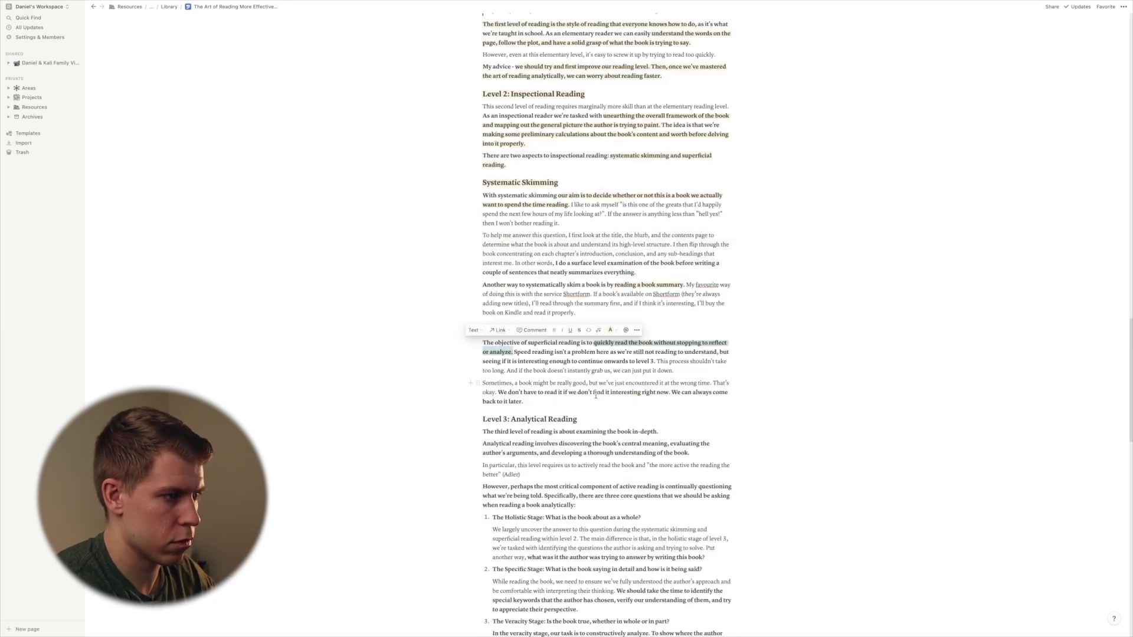
- Highlight the Level 3, Level 4 and How to Read More passages, then return to the Second Brain board
key("super+shift+h")
left_click_drag(482, 420, 658, 431)
key("super+shift+h")
key("super+shift+h")
scroll(569, 425, "down", 3)
left_click_drag(534, 334, 640, 364)
key("super+shift+h")
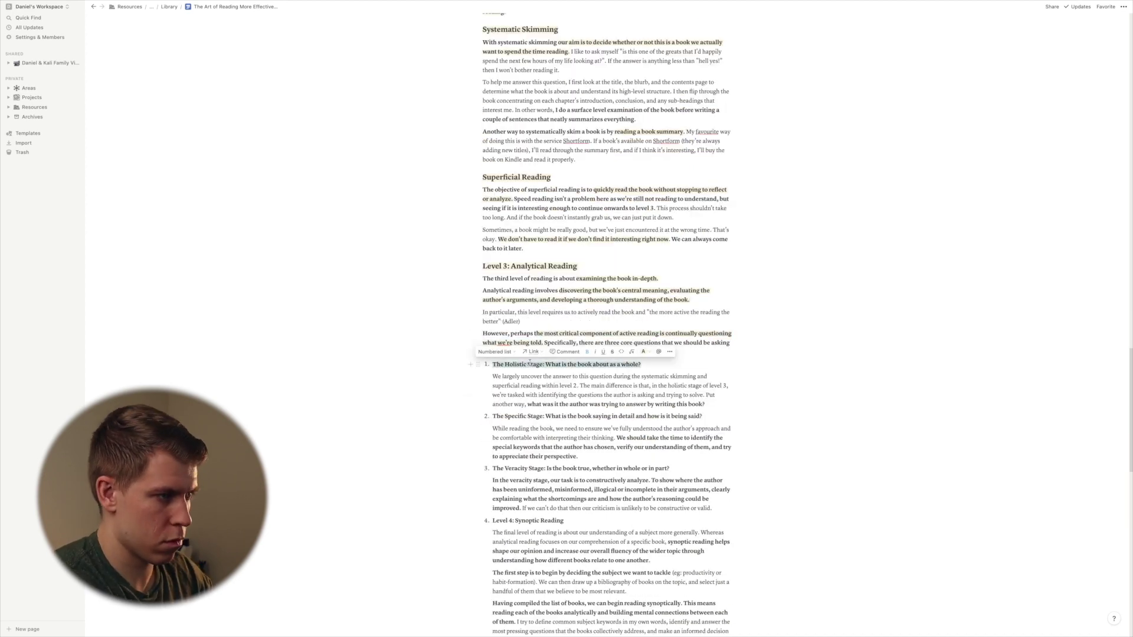
triple_click(530, 520)
key("super+shift+h")
scroll(531, 521, "down", 3)
left_click_drag(542, 443, 670, 443)
key("super+shift+h")
left_click_drag(493, 473, 516, 492)
key("super+shift+h")
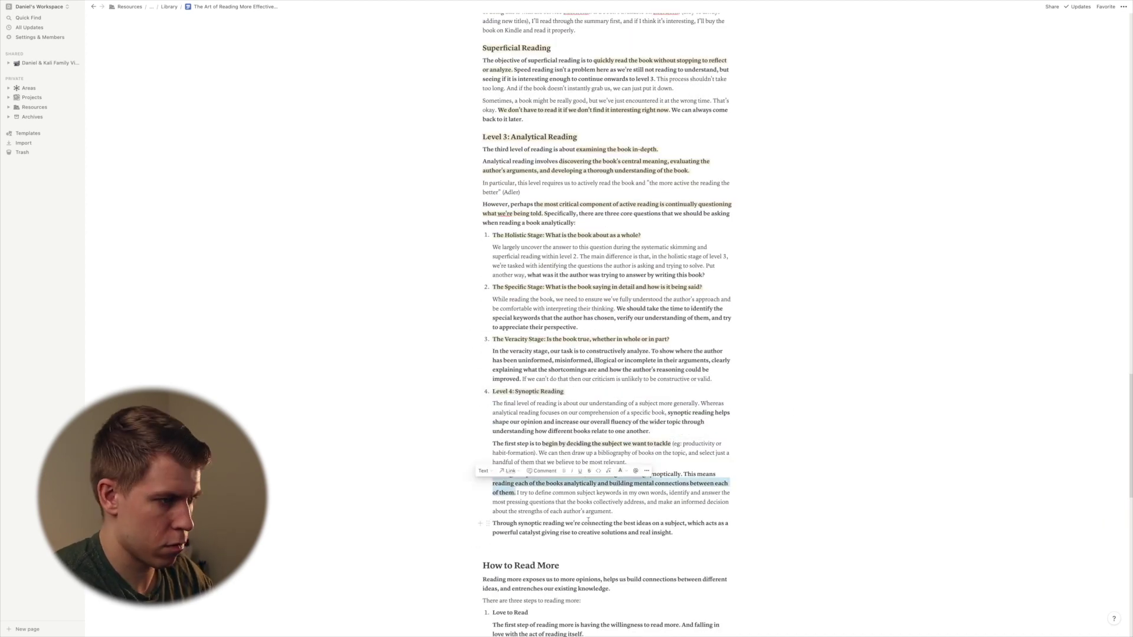
left_click_drag(565, 523, 663, 544)
key("super+shift+h")
scroll(662, 544, "down", 3)
left_click_drag(483, 397, 610, 421)
key("super+shift+h")
key("super+shift+h")
left_click_drag(493, 485, 678, 536)
key("super+shift+h")
scroll(783, 498, "down", 1)
key("super+shift+h")
scroll(536, 519, "down", 3)
key("super+shift+h")
left_click_drag(492, 424, 649, 434)
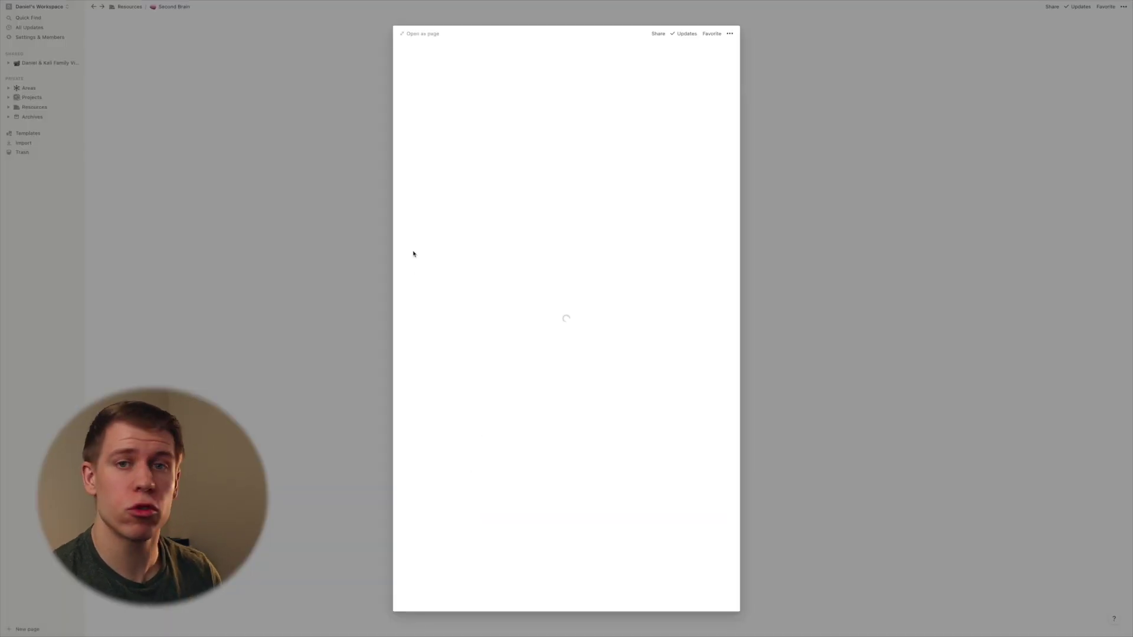
left_click(263, 288)
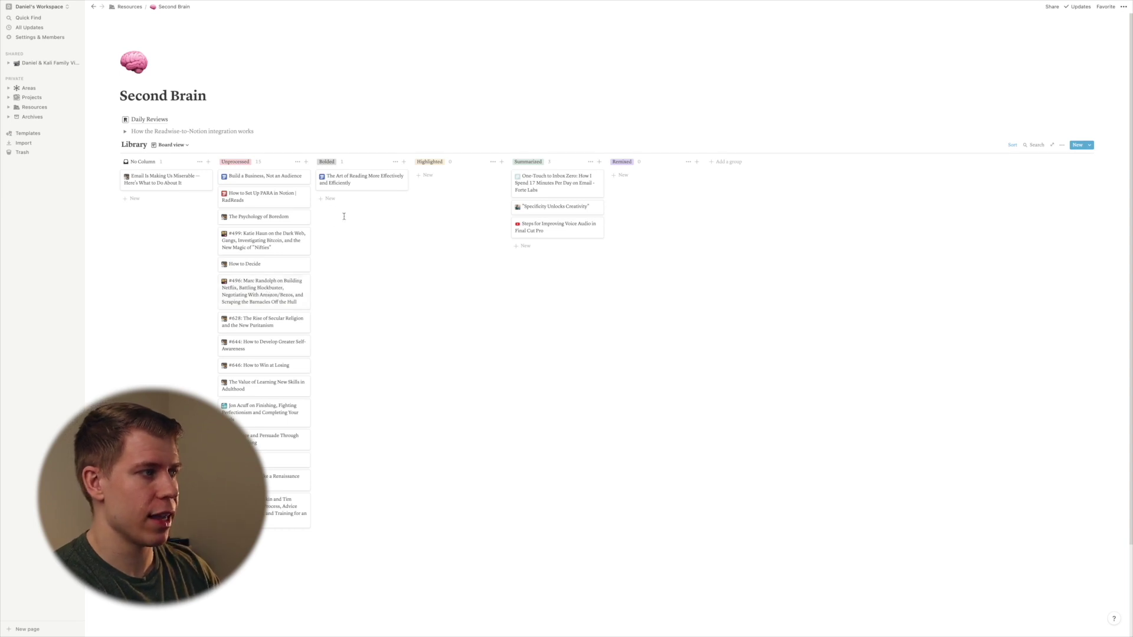
- Drag the reading article card from the Bolded column into Highlighted
left_click_drag(351, 180, 460, 186)
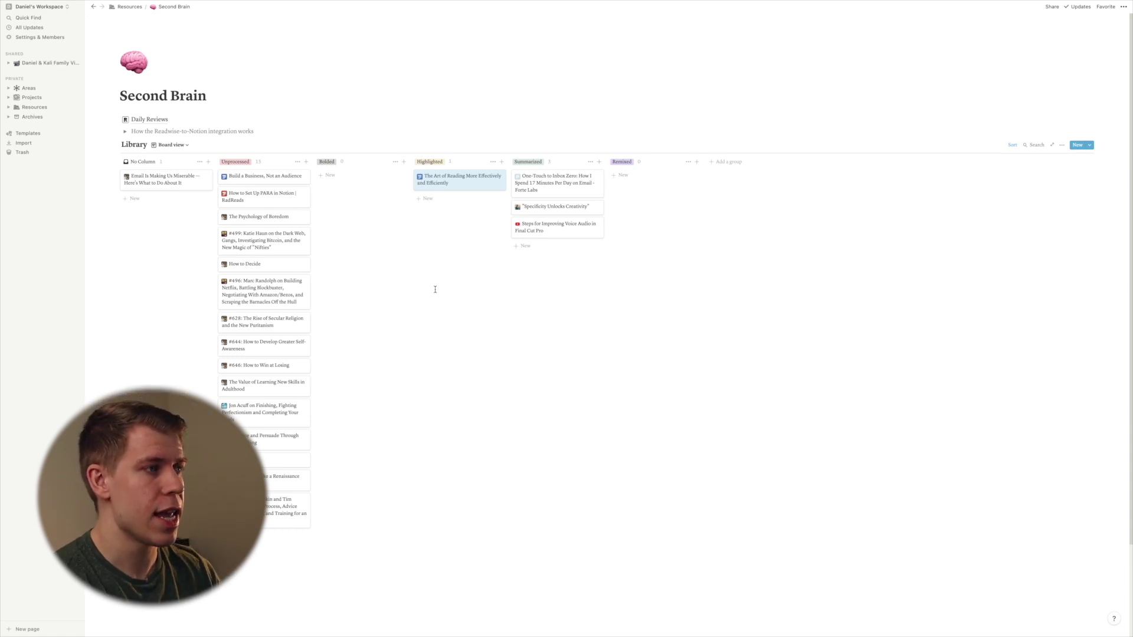
- Expand the article card to a full page and add an empty block above its title
left_click(469, 184)
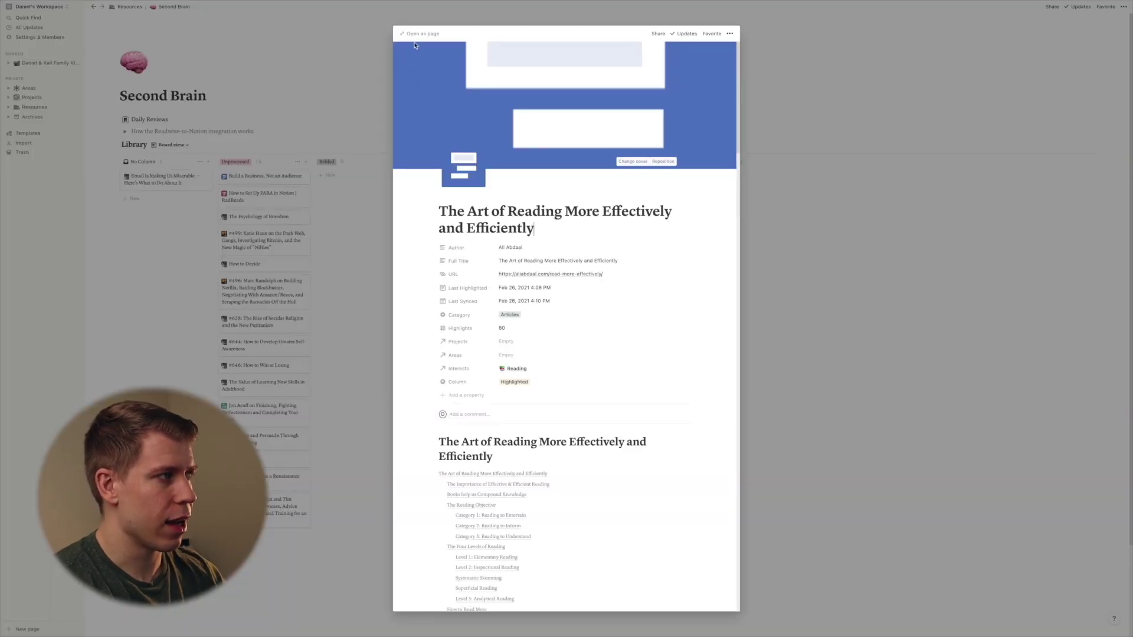
key("super+Return")
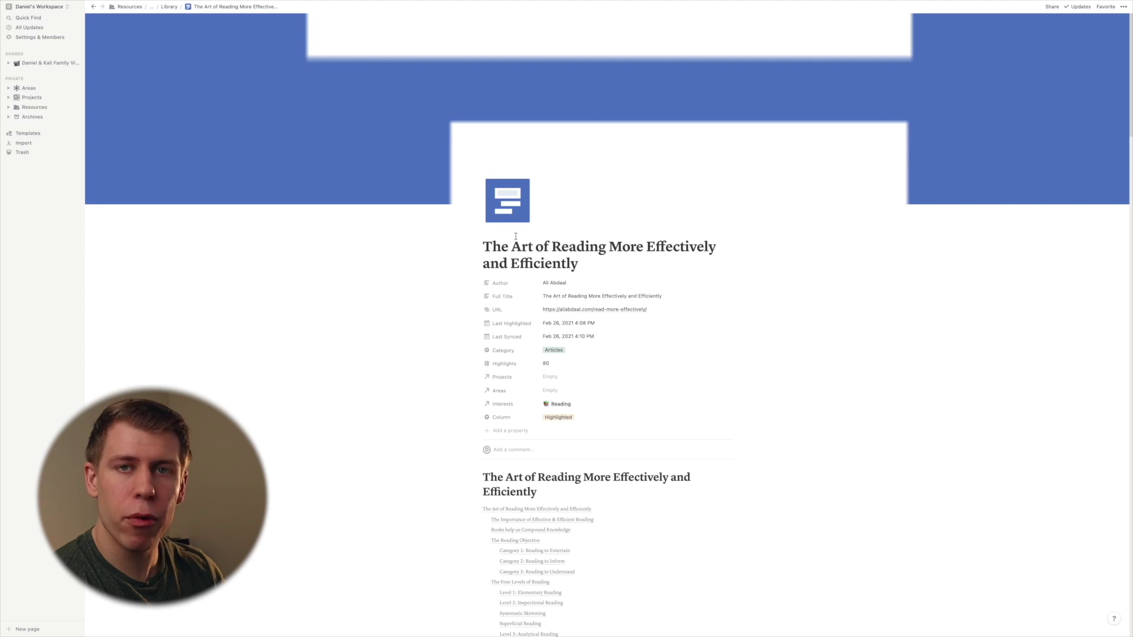
scroll(555, 289, "down", 3)
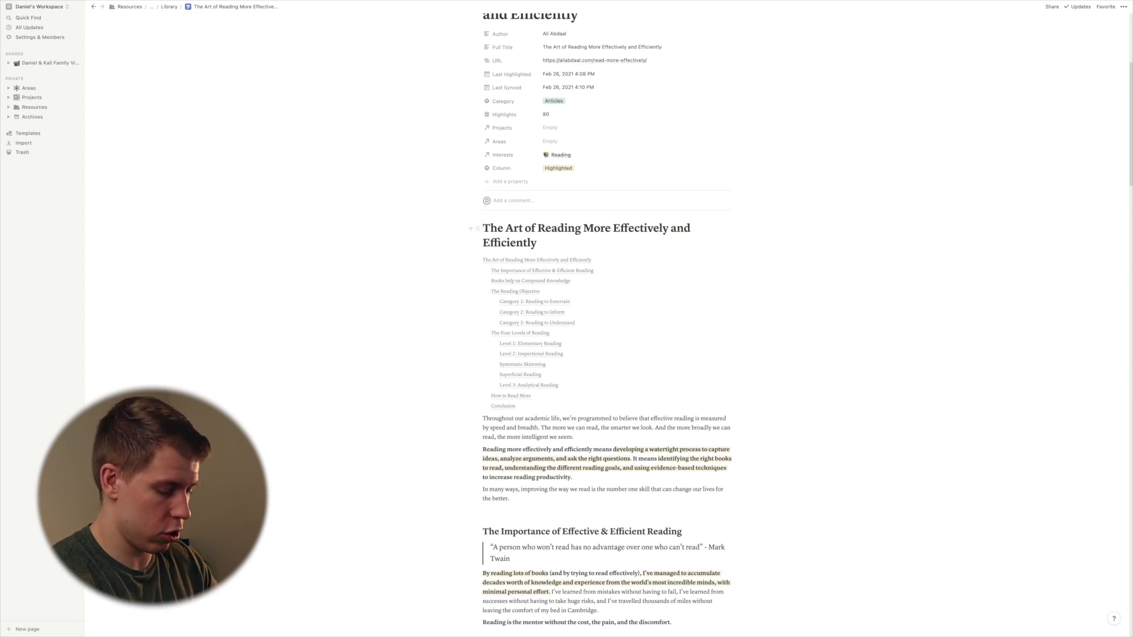
key("Return")
- Add a 'Summary' Heading 1 with an empty callout block beneath it
left_click(489, 224)
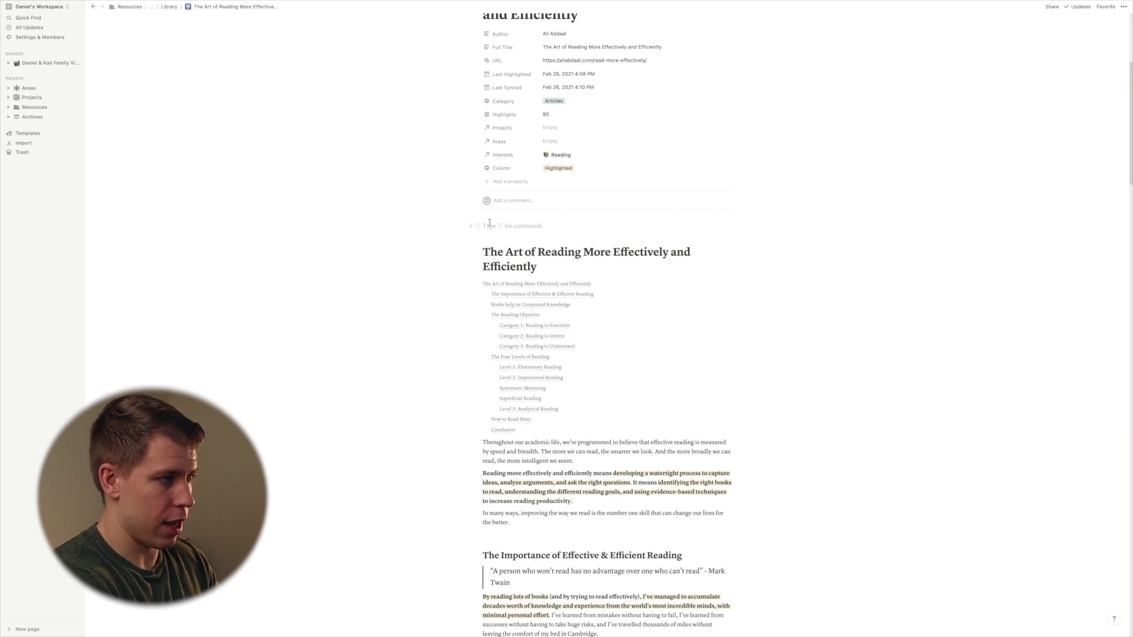
type("/")
key("BackSpace")
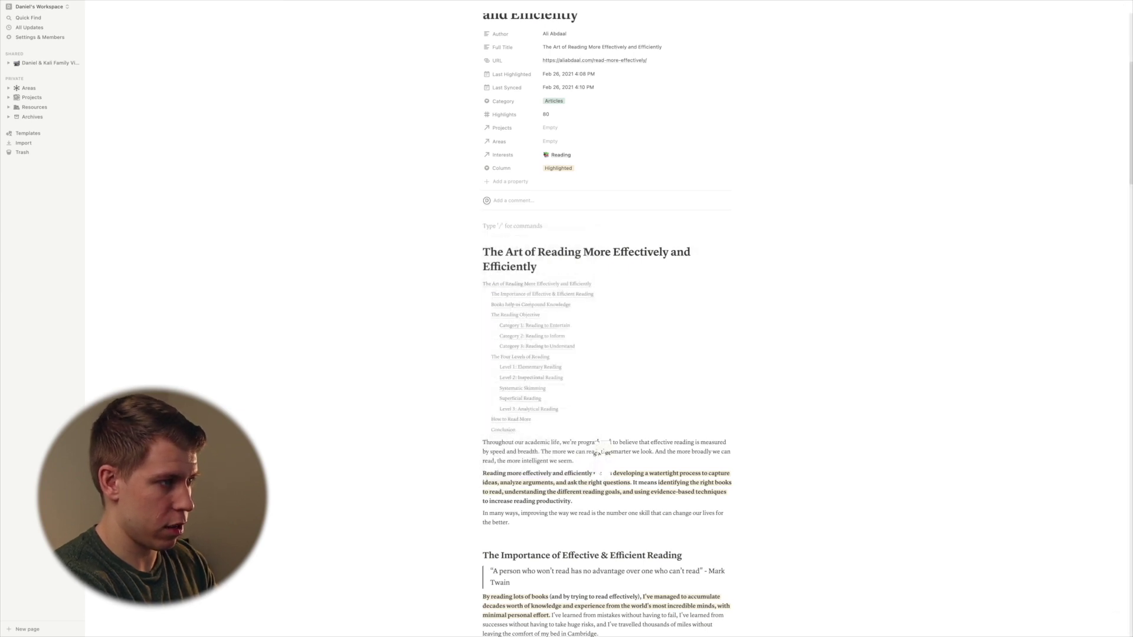
type("/h1")
key("Return")
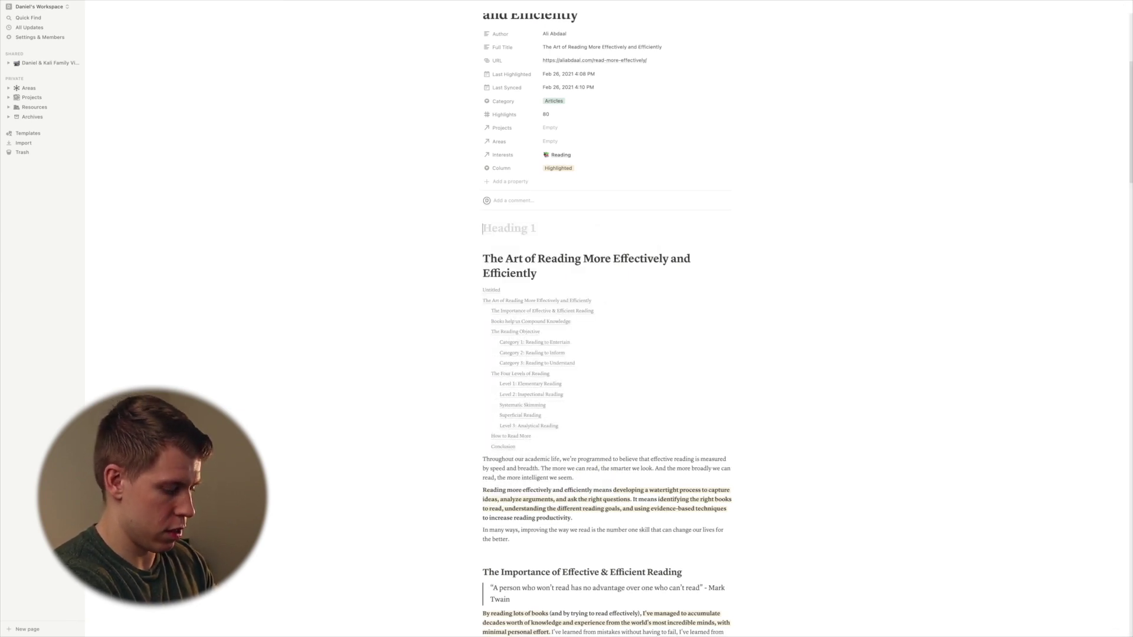
type("Summary")
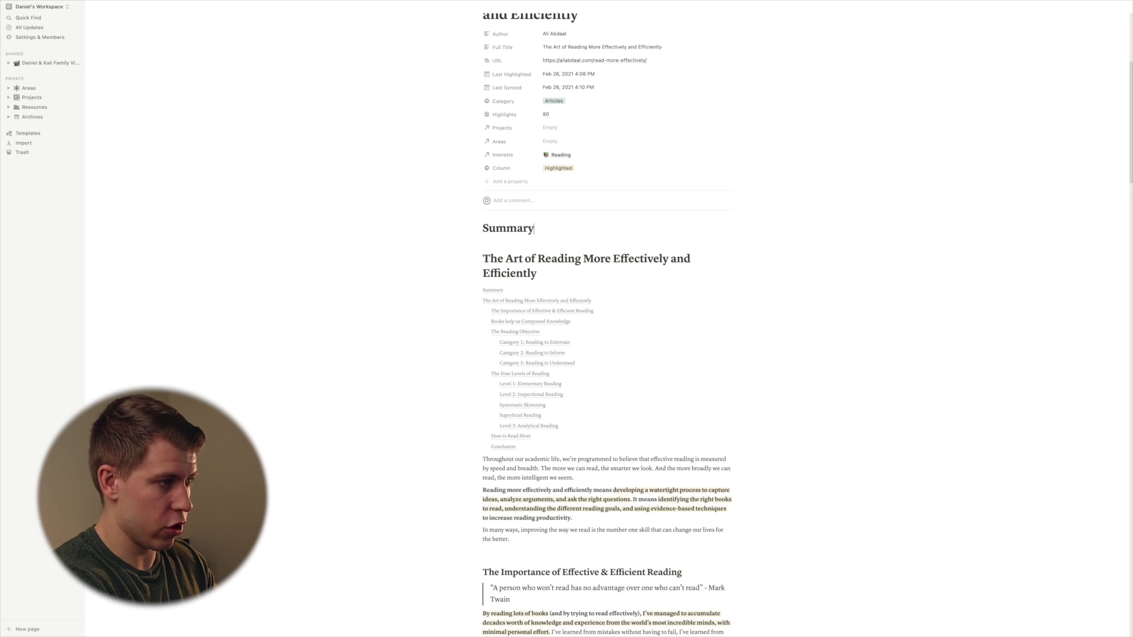
key("Return")
type("/call")
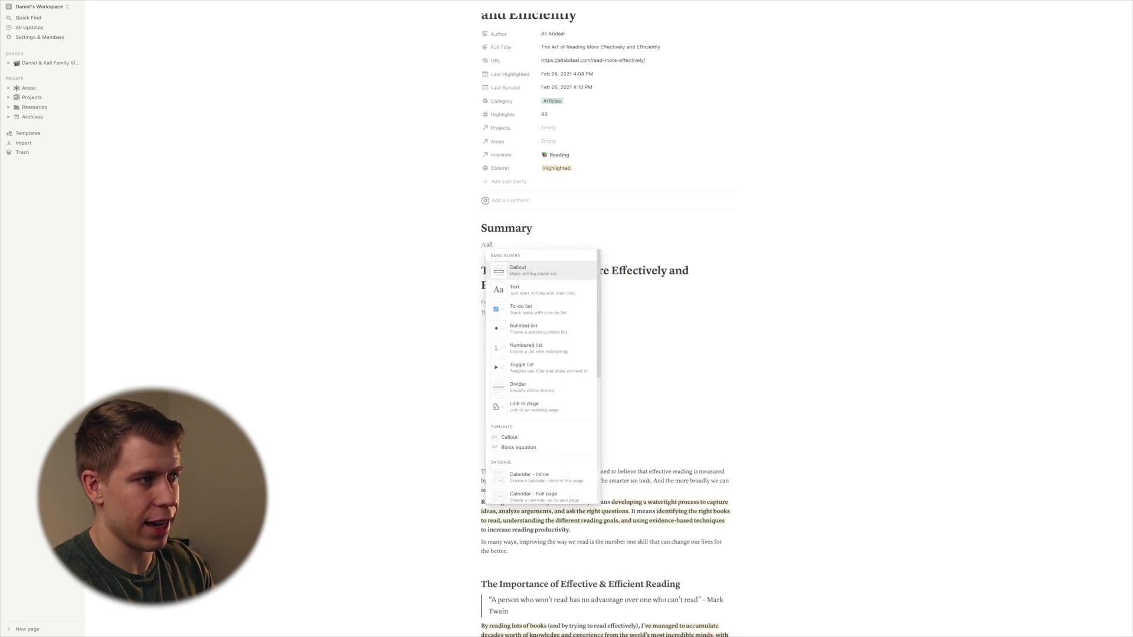
key("Return")
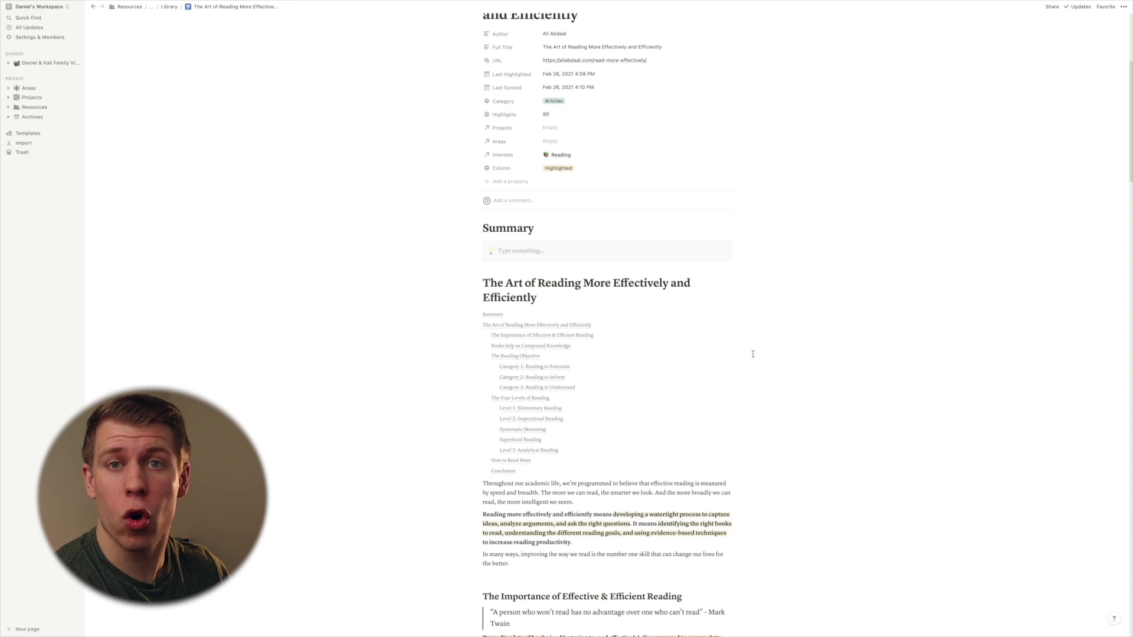
- Write the callout summary starting 'Having an efficient process for reading helps us capture ideas and ask the right questions'
scroll(752, 354, "down", 7)
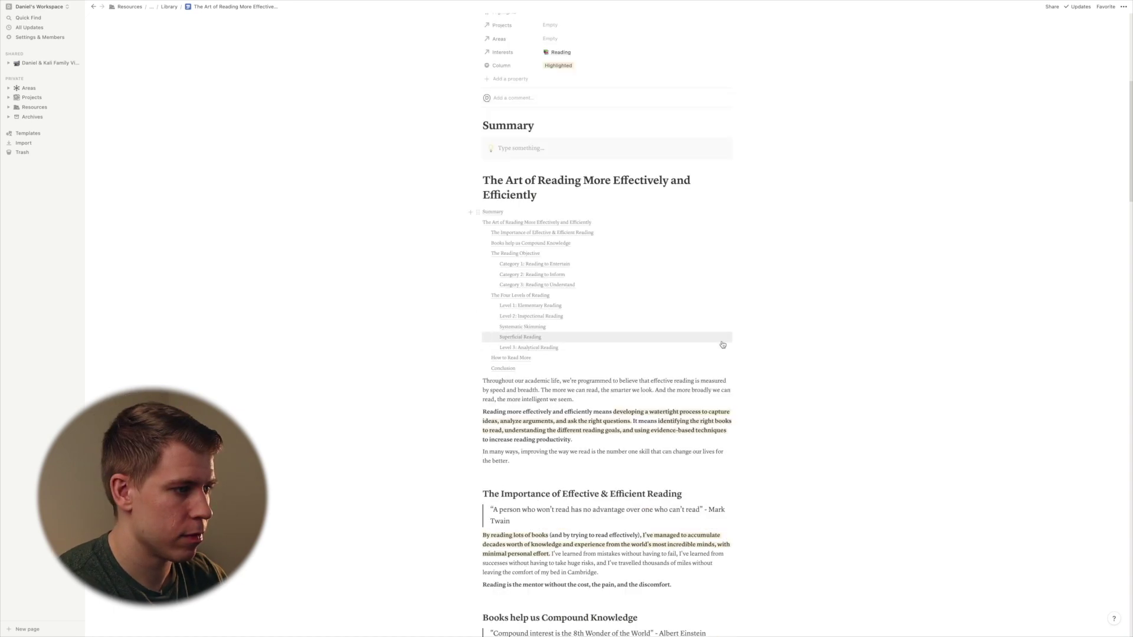
scroll(753, 354, "up", 5)
type("Having an efficient process for reading helps us capture ideas and")
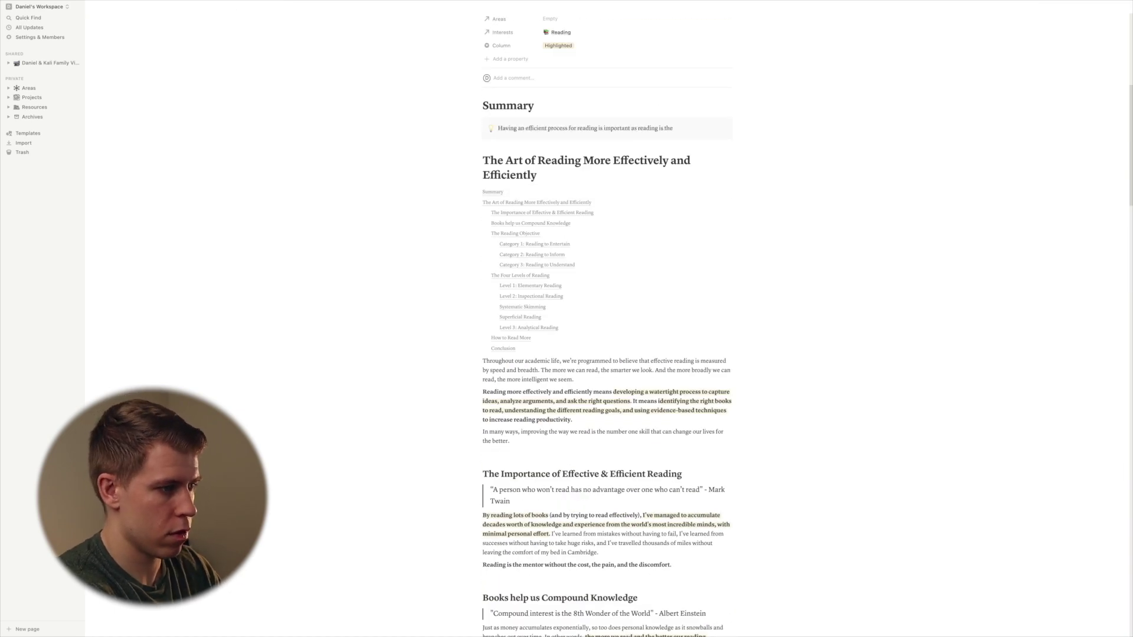
scroll(606, 318, "up", 2)
type("ask the right questions")
scroll(561, 215, "down", 12)
scroll(561, 214, "up", 20)
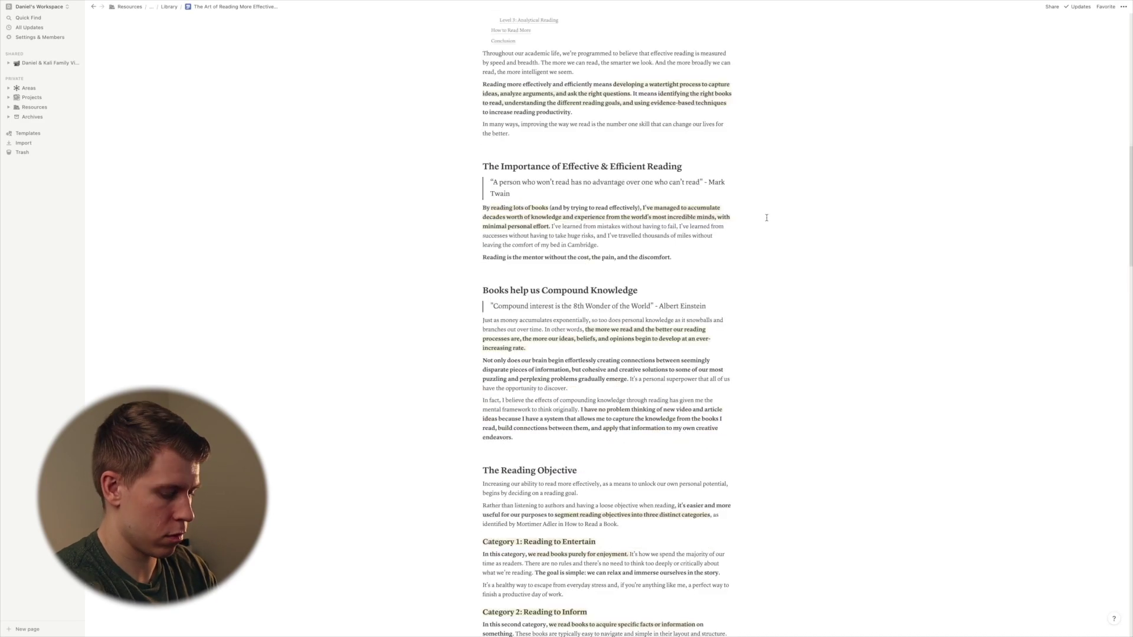
scroll(728, 255, "down", 20)
scroll(728, 255, "down", 10)
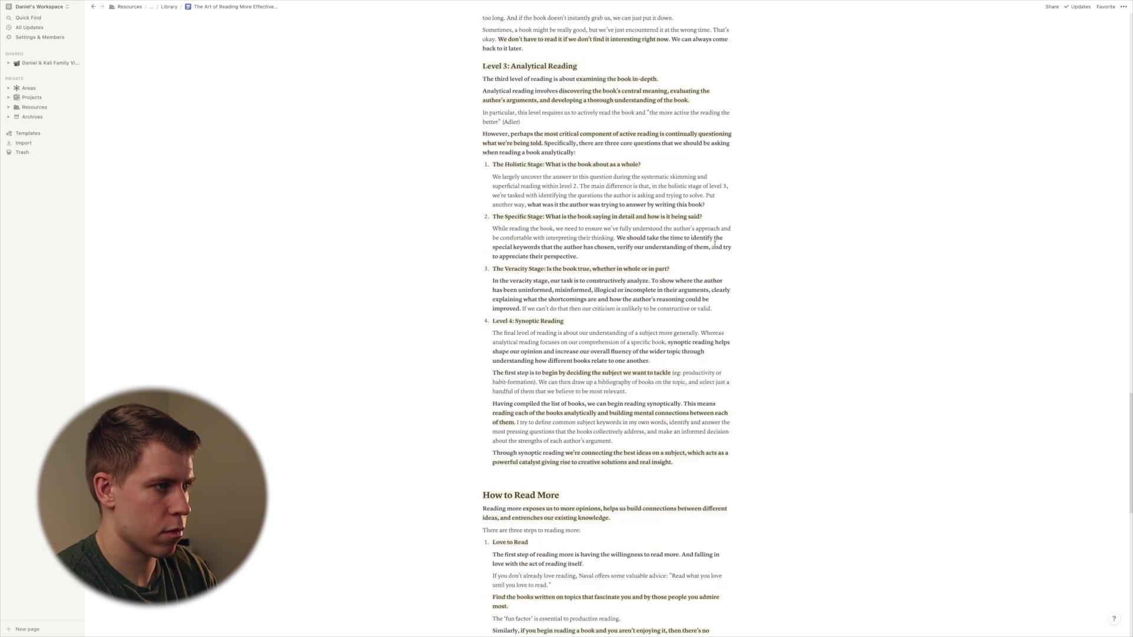
scroll(590, 294, "up", 20)
scroll(463, 346, "down", 20)
scroll(463, 346, "down", 3)
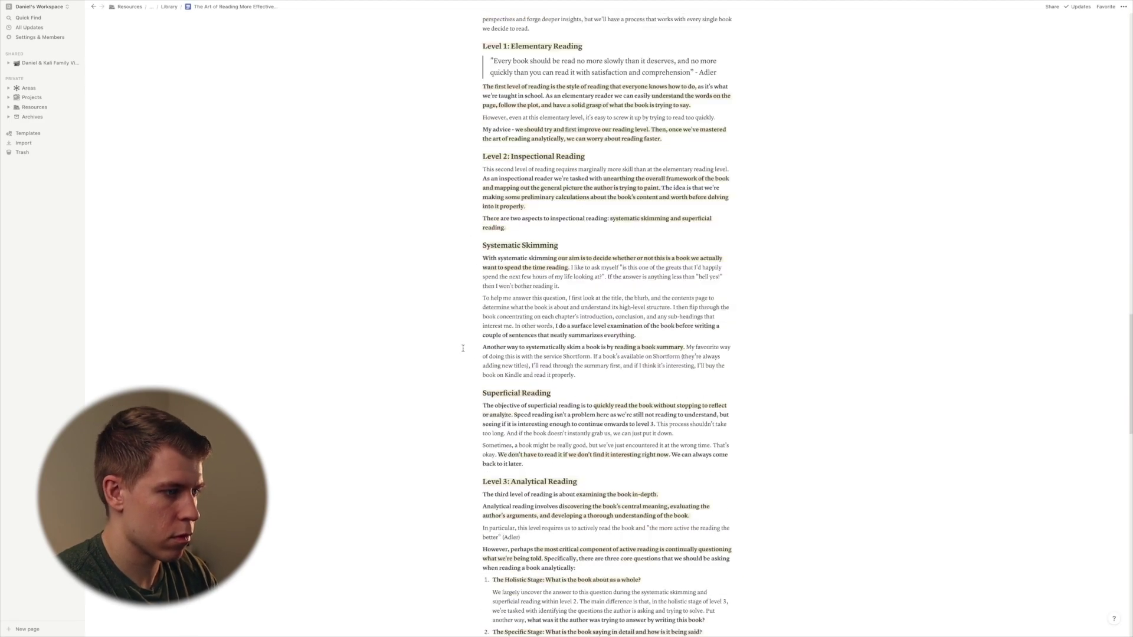
scroll(464, 346, "up", 20)
scroll(464, 346, "down", 20)
scroll(511, 358, "up", 20)
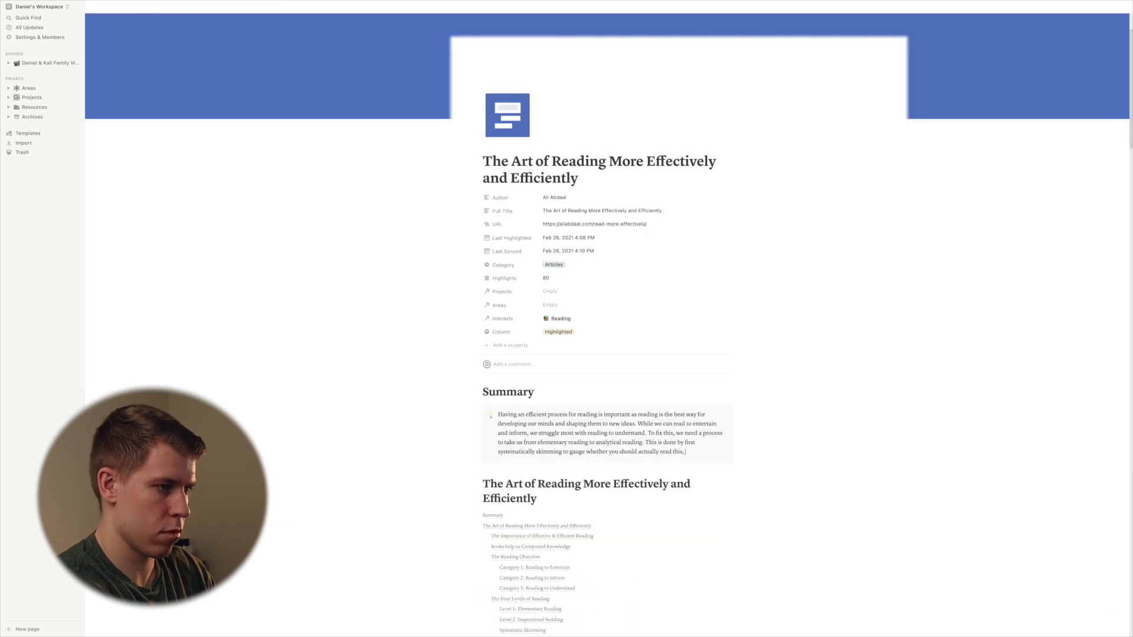
scroll(510, 359, "down", 20)
scroll(511, 359, "up", 5)
scroll(510, 359, "down", 15)
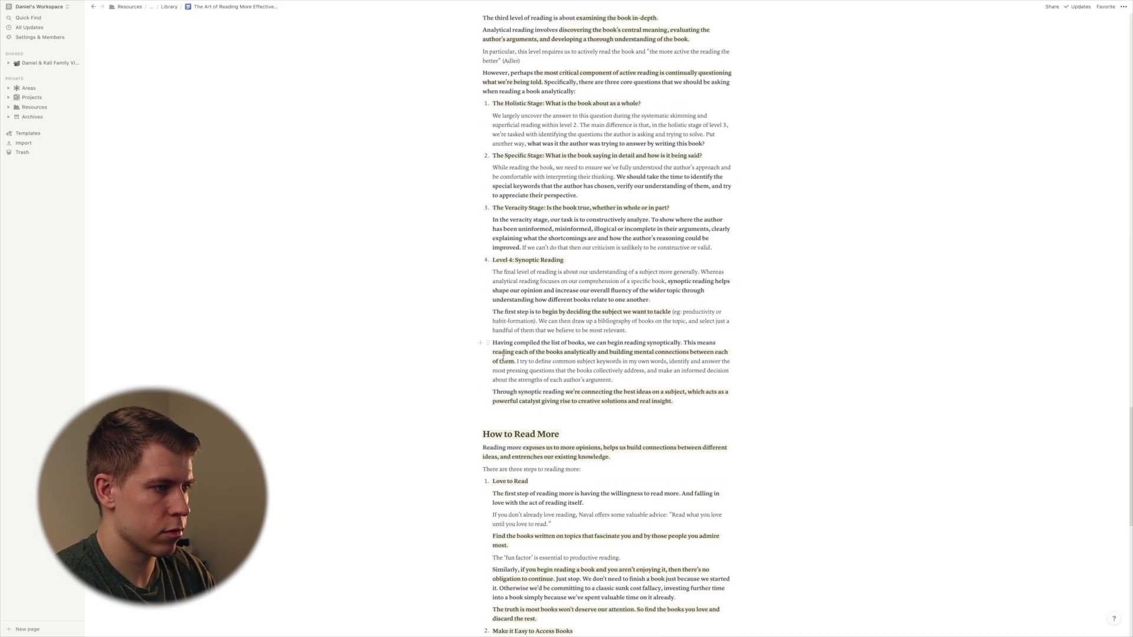
scroll(511, 359, "up", 20)
scroll(619, 375, "down", 20)
scroll(620, 375, "up", 20)
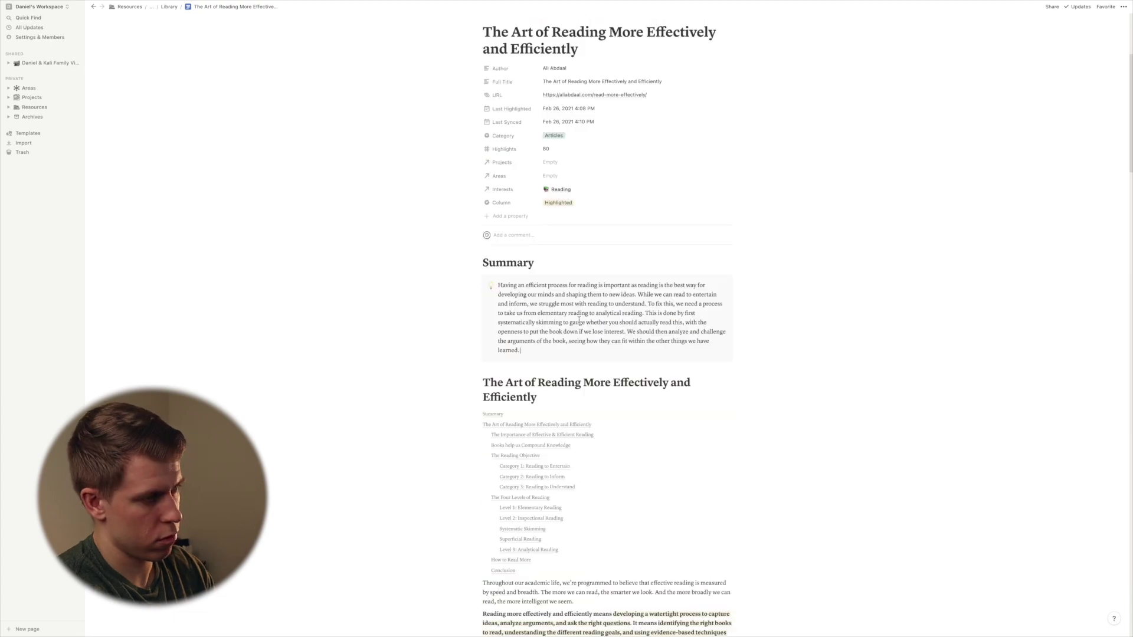
scroll(575, 301, "down", 10)
scroll(575, 300, "up", 20)
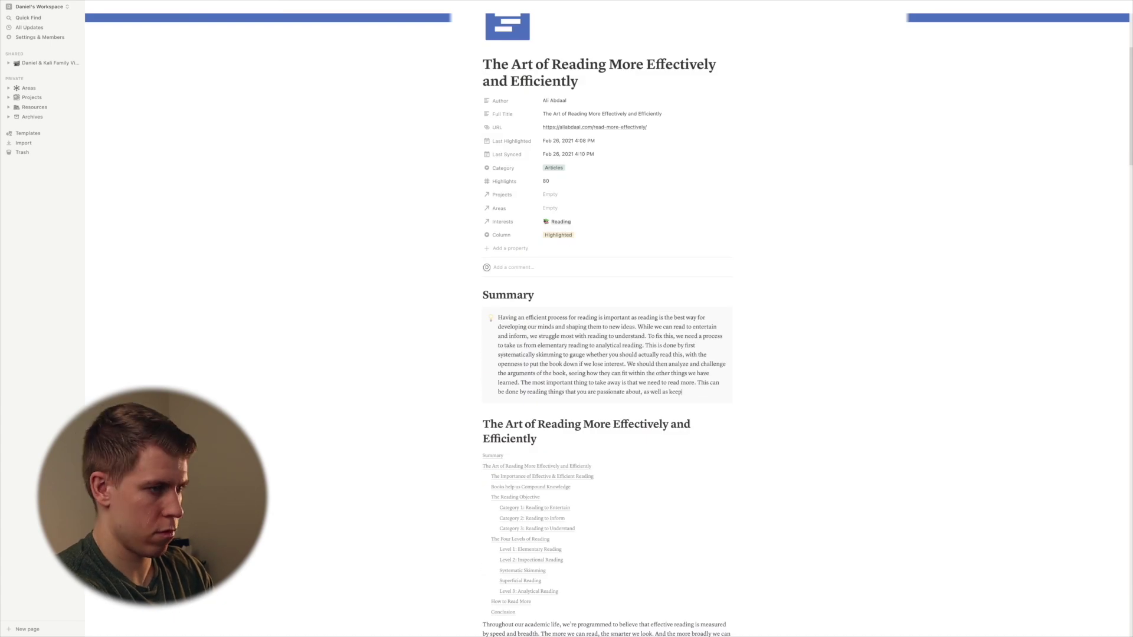
scroll(578, 413, "down", 20)
scroll(578, 447, "up", 20)
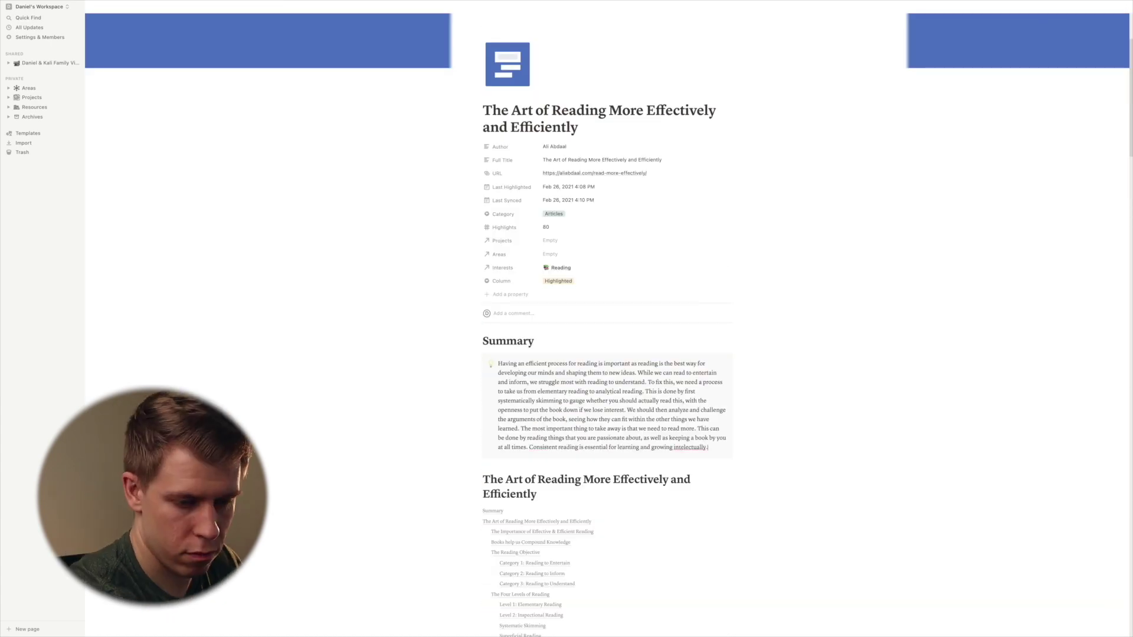
- Keep the generated summary, dismiss the writing suggestions, and scroll to review the callout
left_click(766, 474)
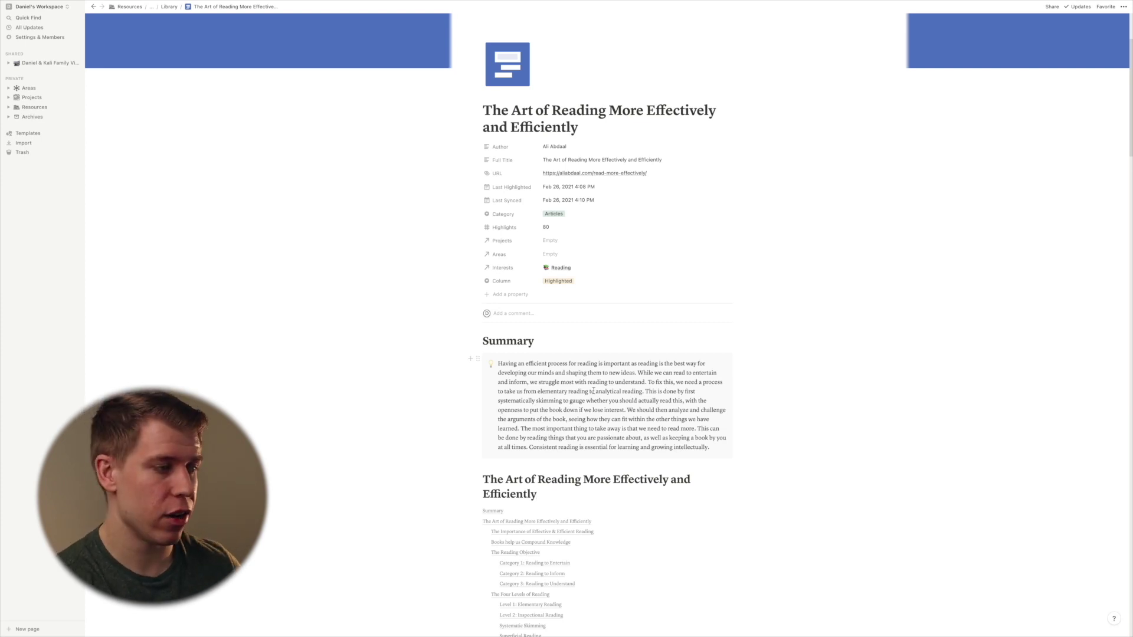
scroll(593, 391, "down", 20)
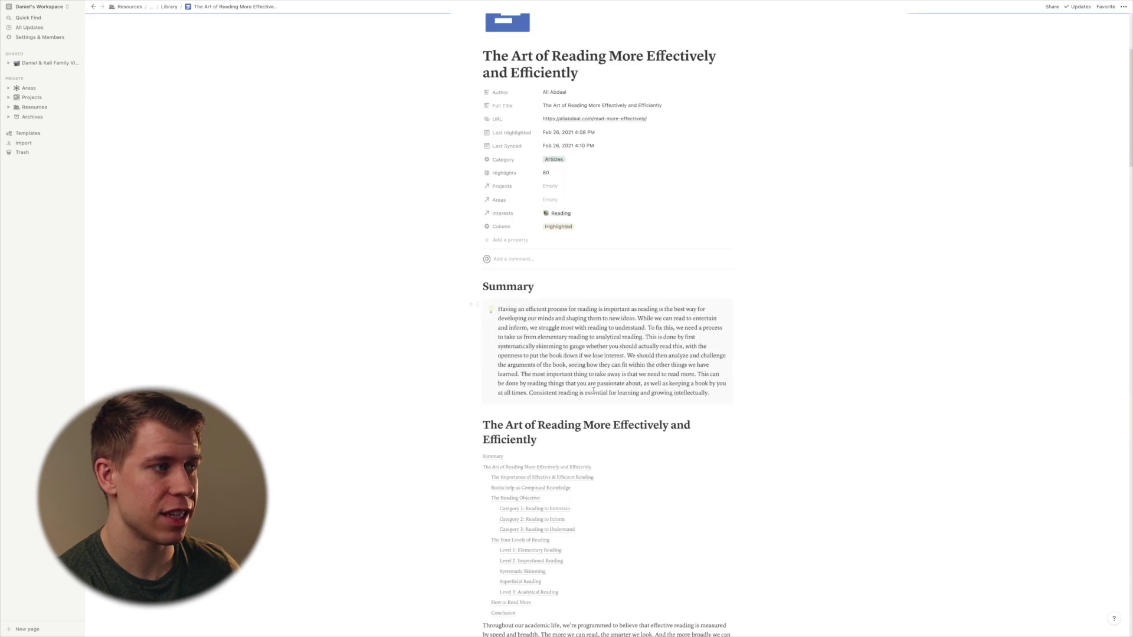
scroll(594, 391, "up", 20)
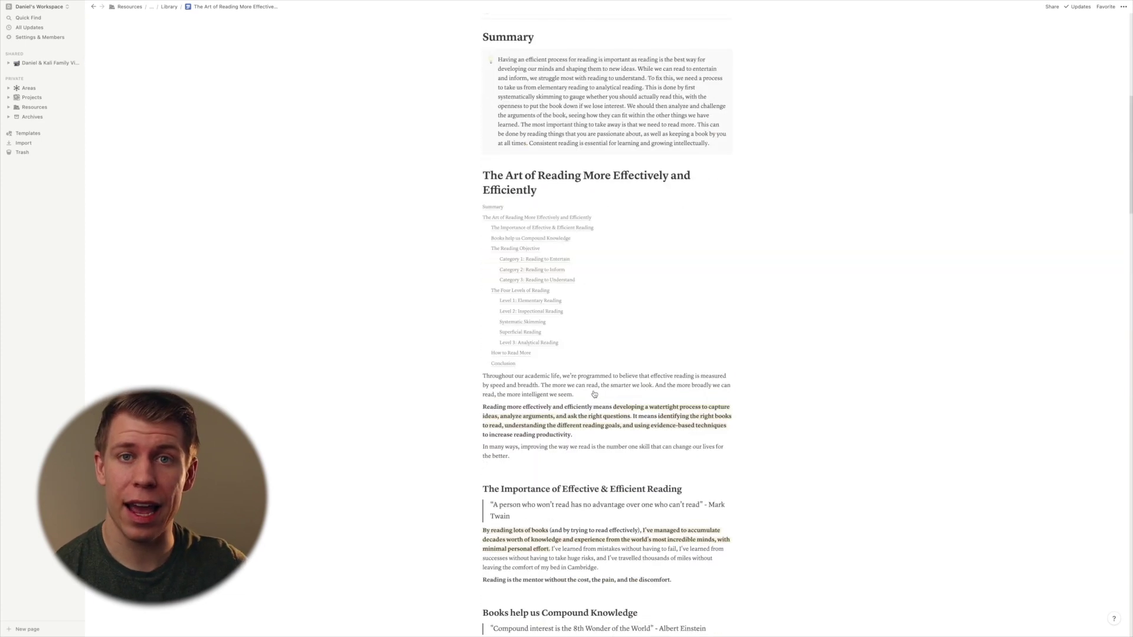
scroll(594, 394, "down", 5)
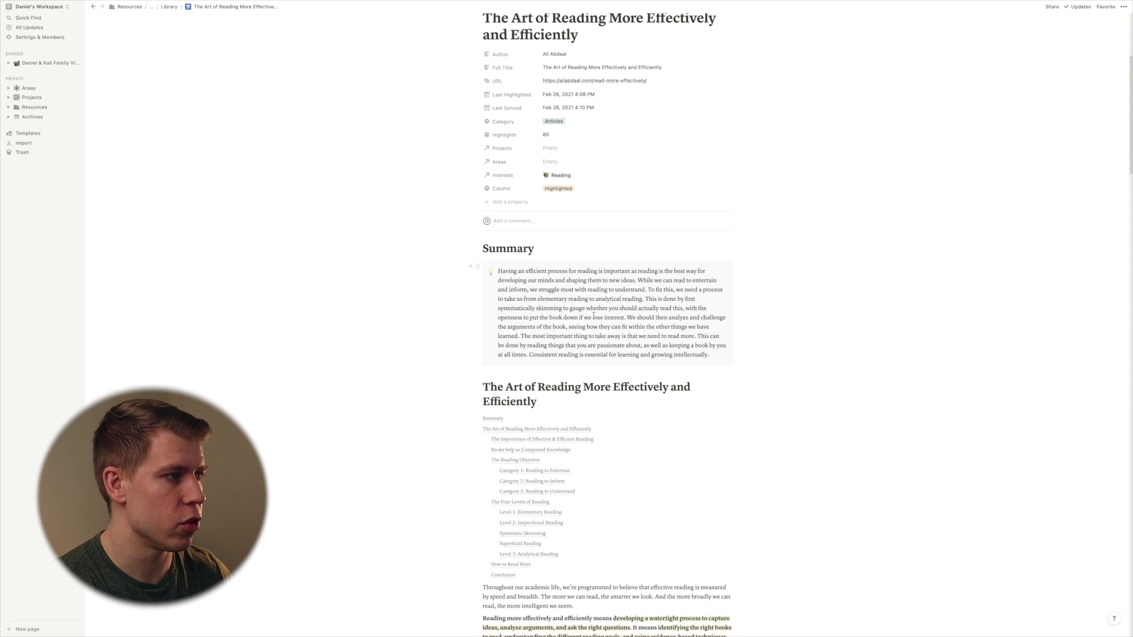
- Back on the board, drag the article card from Highlighted into the Summarized column
key("super+bracketleft")
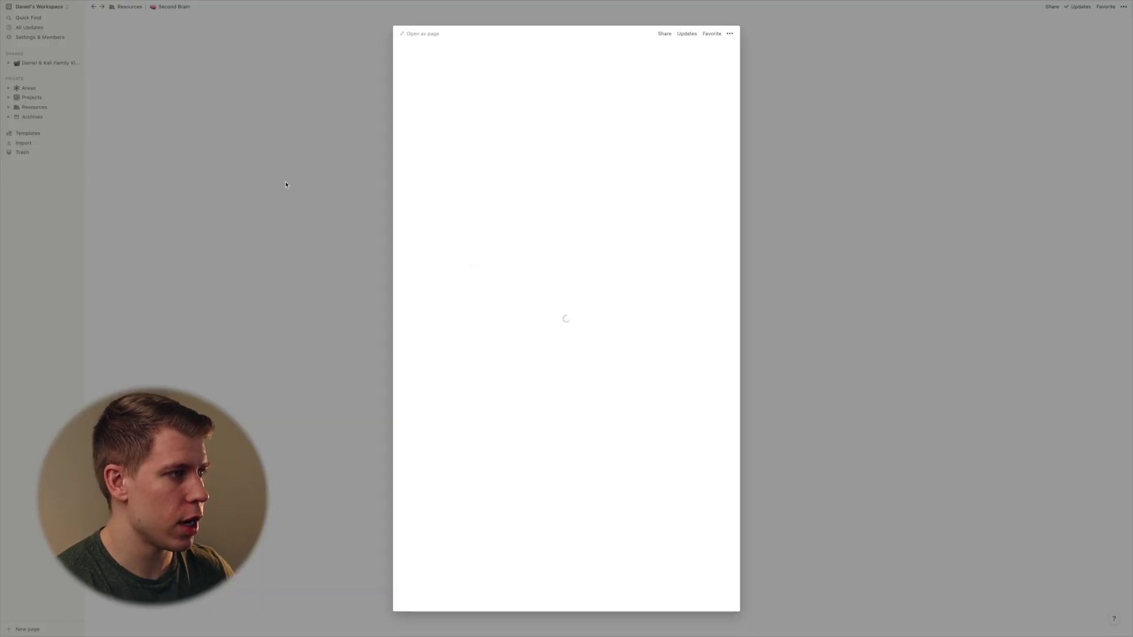
left_click(972, 305)
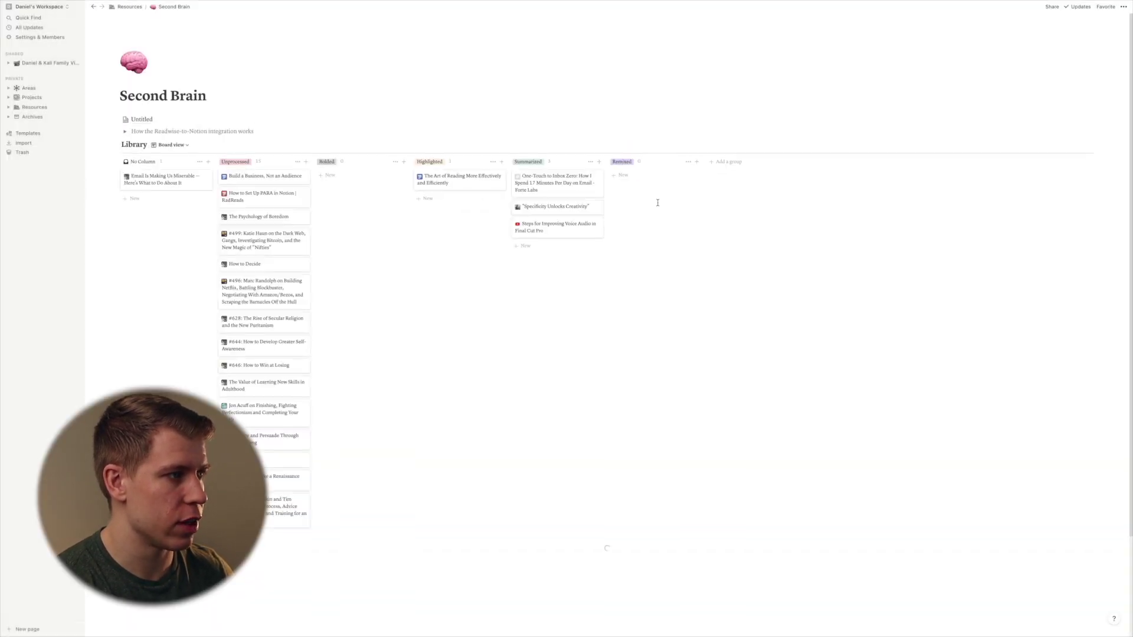
left_click(450, 185)
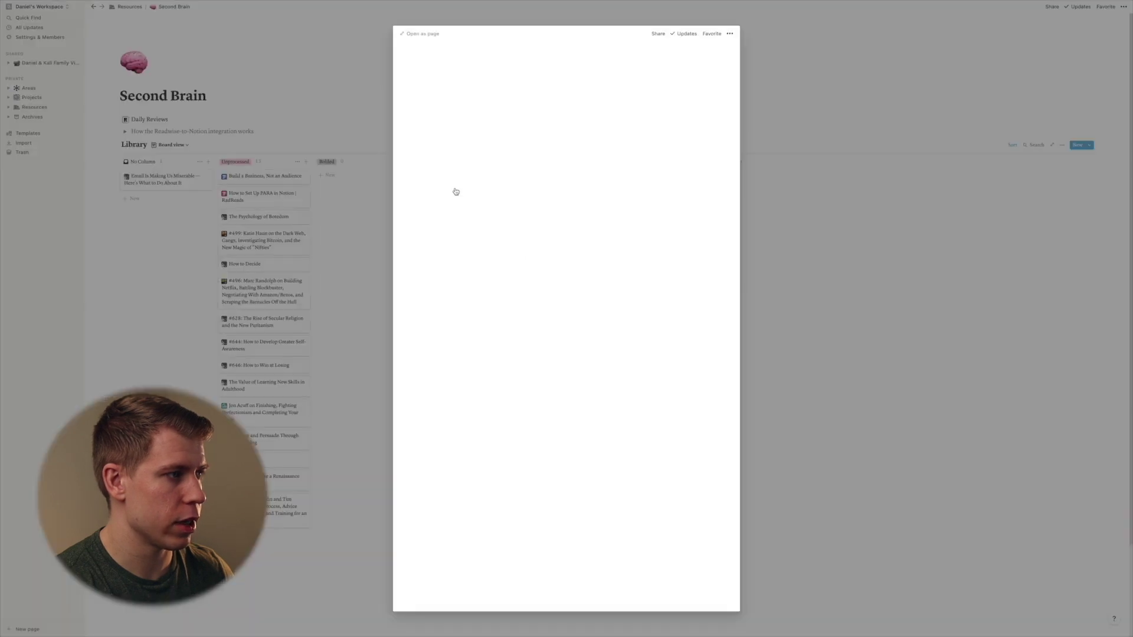
left_click(366, 234)
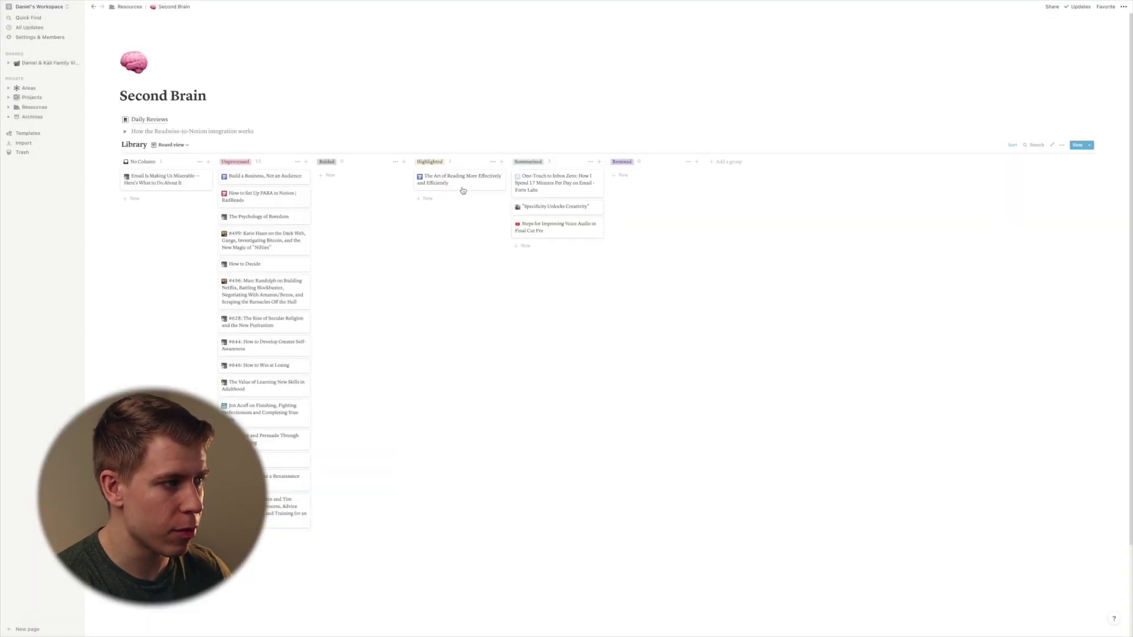
left_click_drag(469, 186, 562, 262)
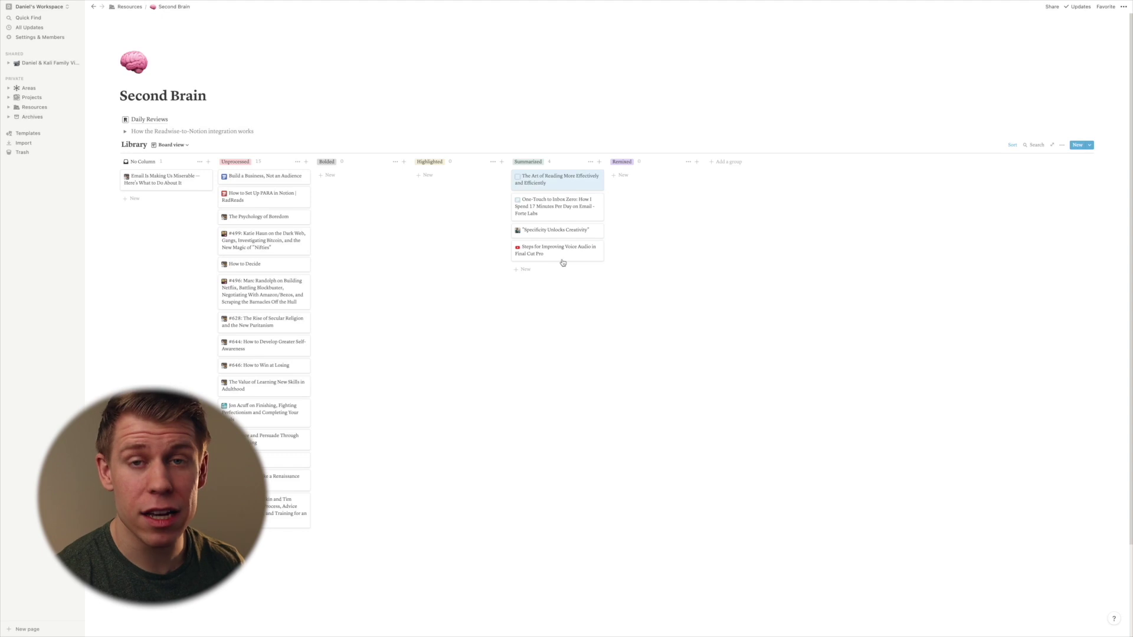
left_click(595, 357)
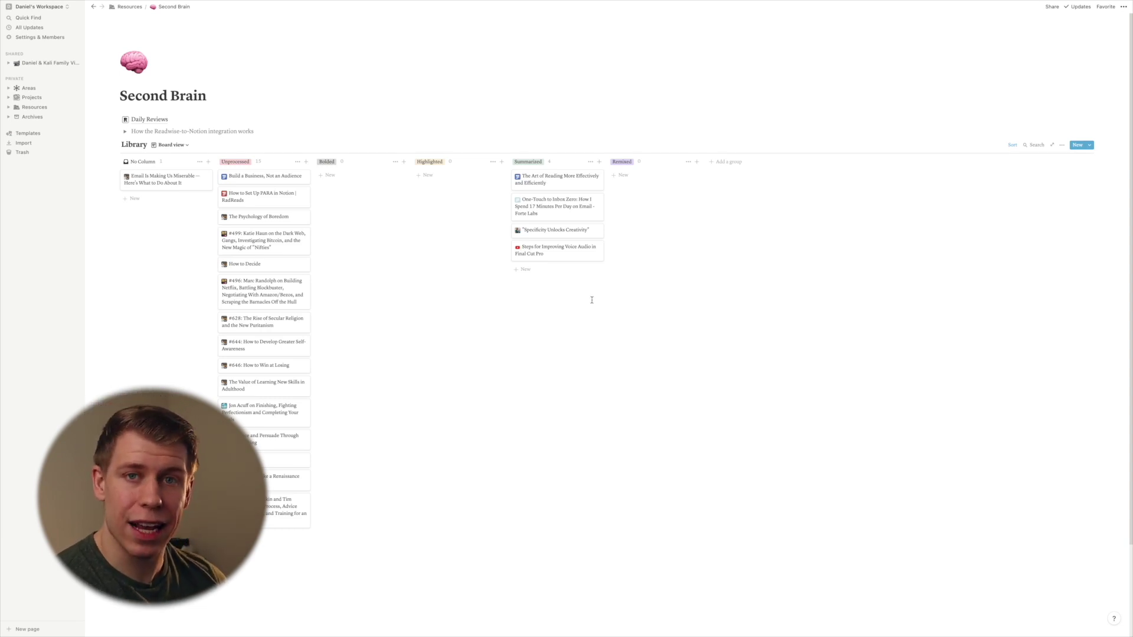
left_click(556, 182)
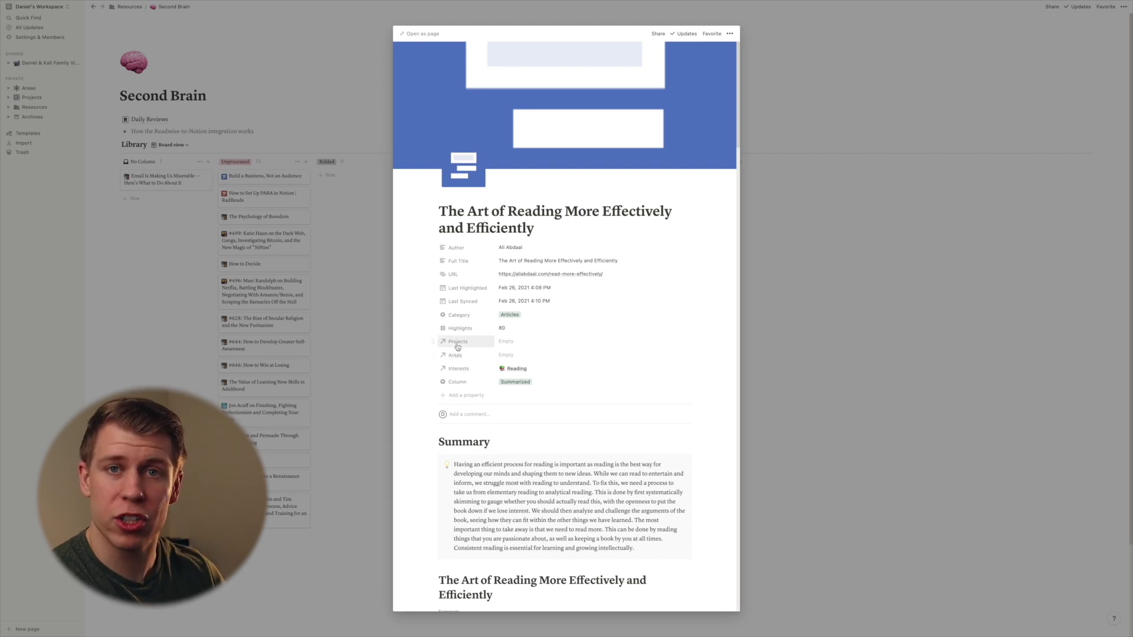
- Browse the Projects and Areas relations on the article preview, leaving both empty
left_click(516, 347)
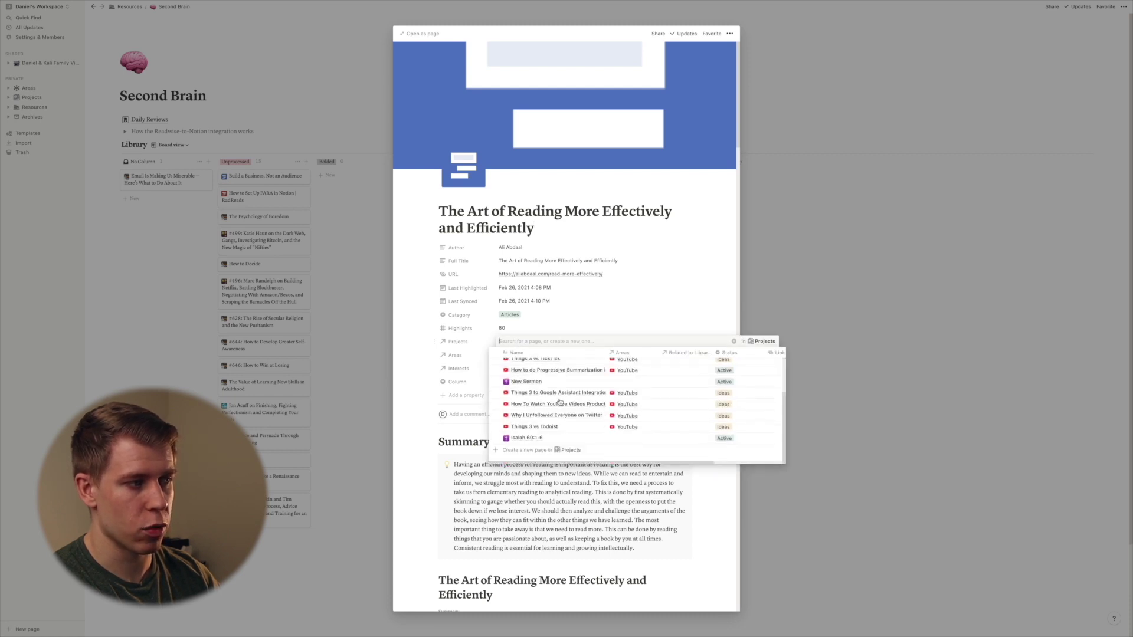
scroll(559, 407, "up", 2)
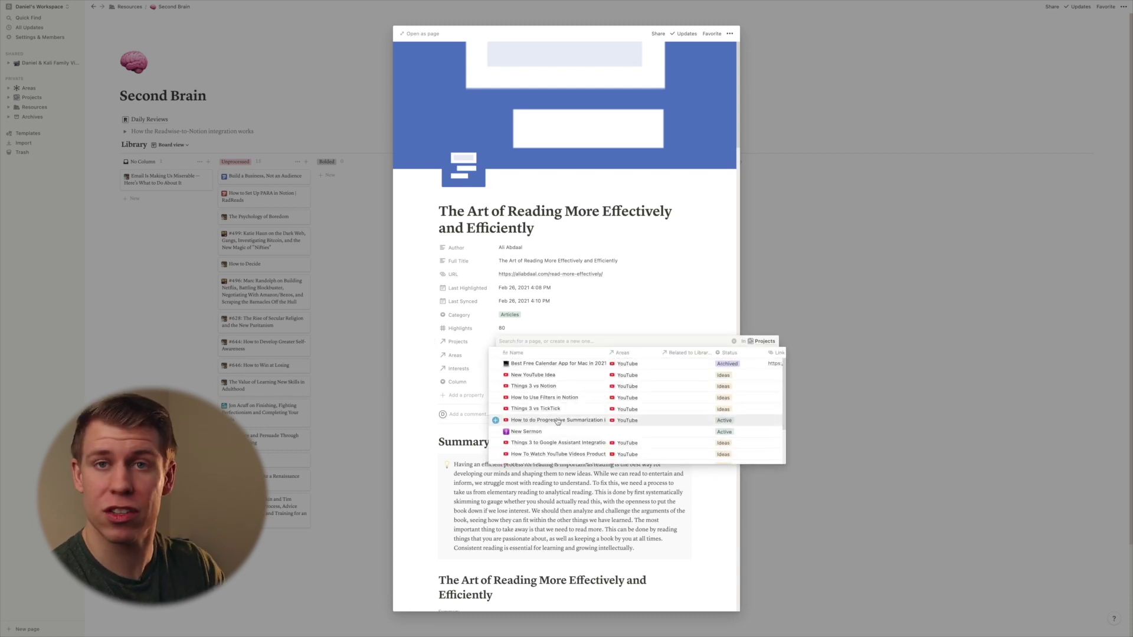
left_click(419, 381)
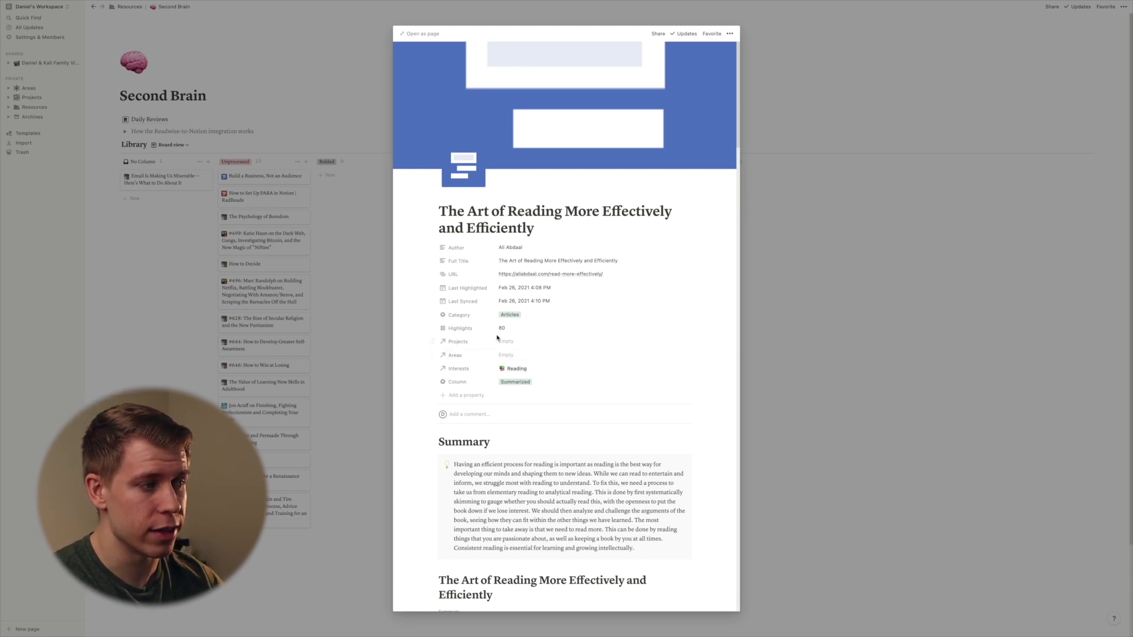
left_click(505, 354)
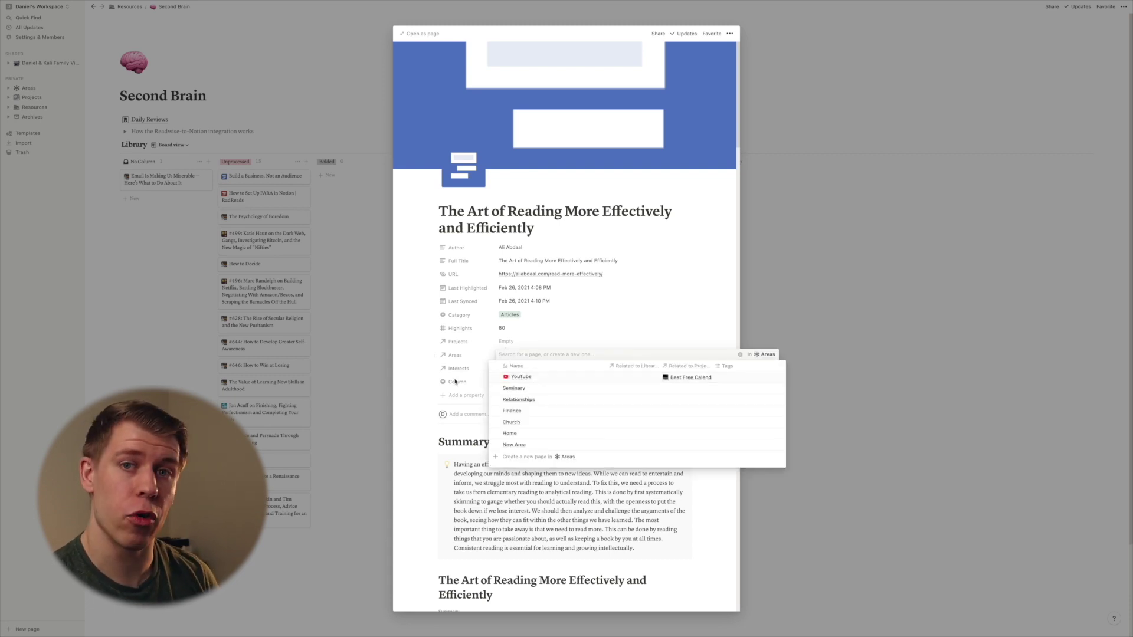
left_click(420, 378)
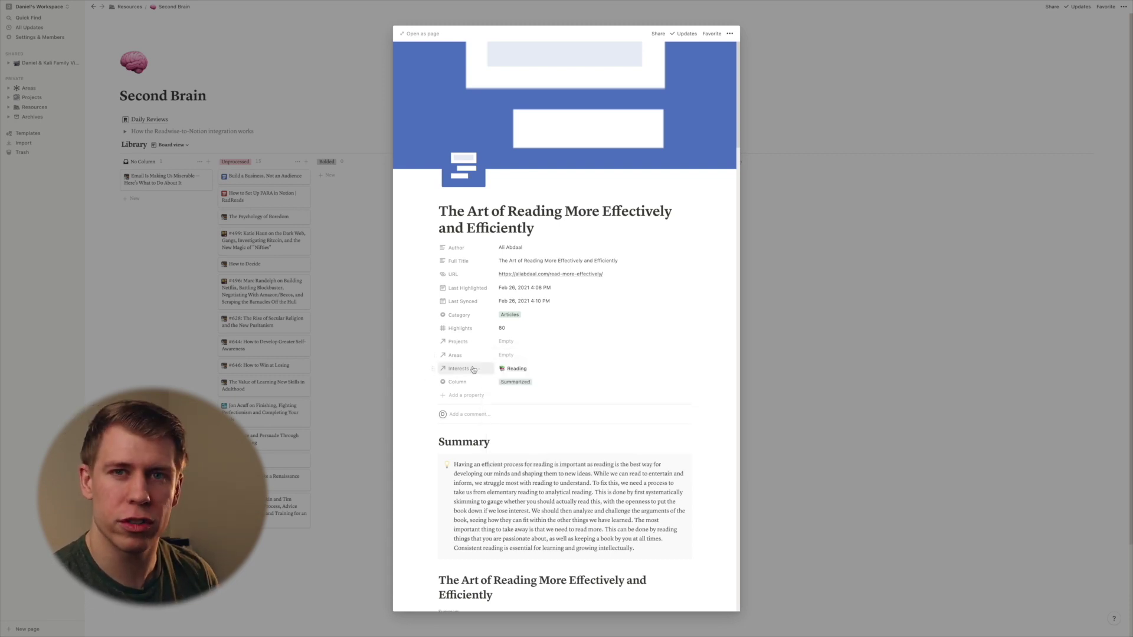